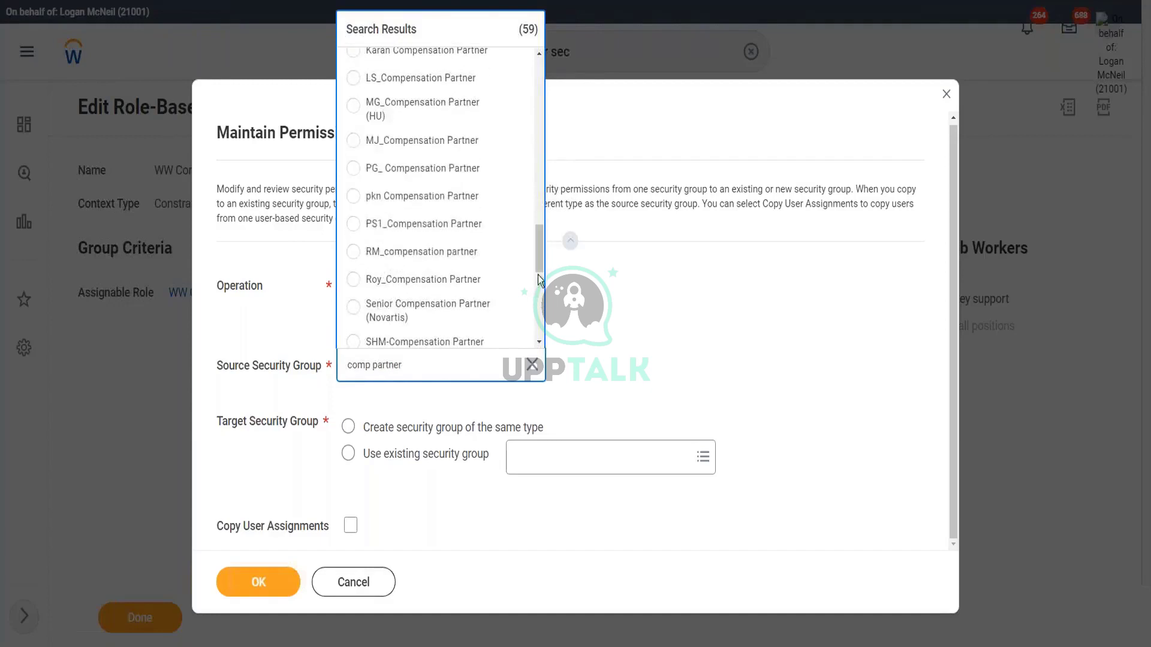
Search the source security groups for HR Partner and choose the HR Partner group as the source
left_click_drag(539, 258, 522, 74)
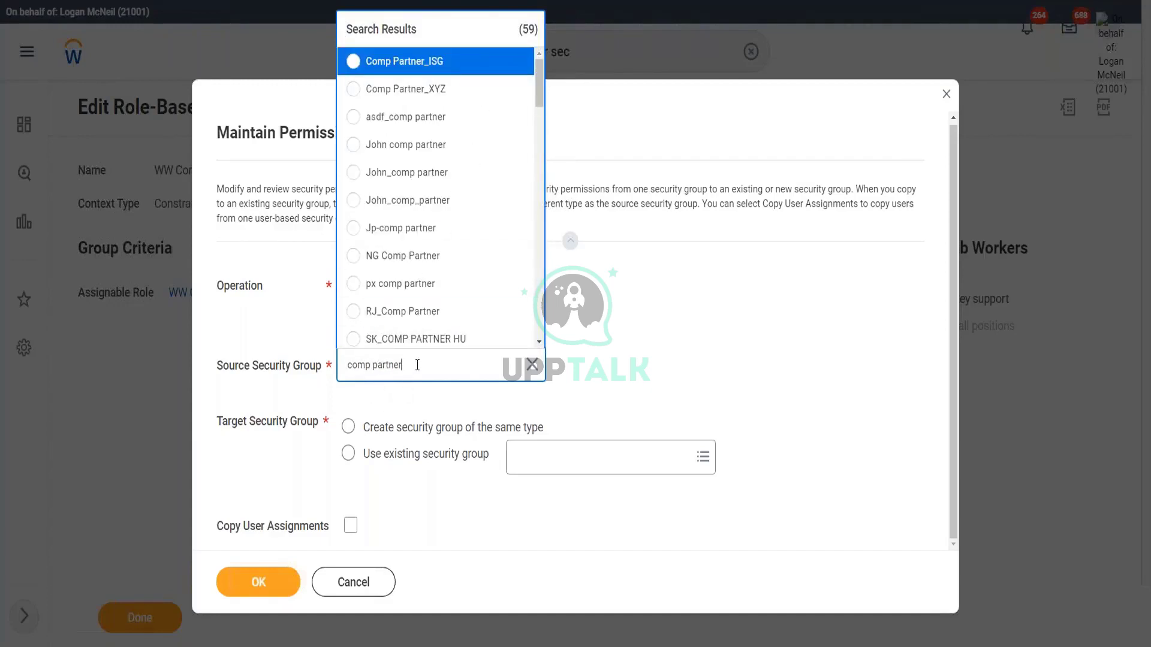
left_click_drag(418, 365, 329, 363)
type("HR Partner")
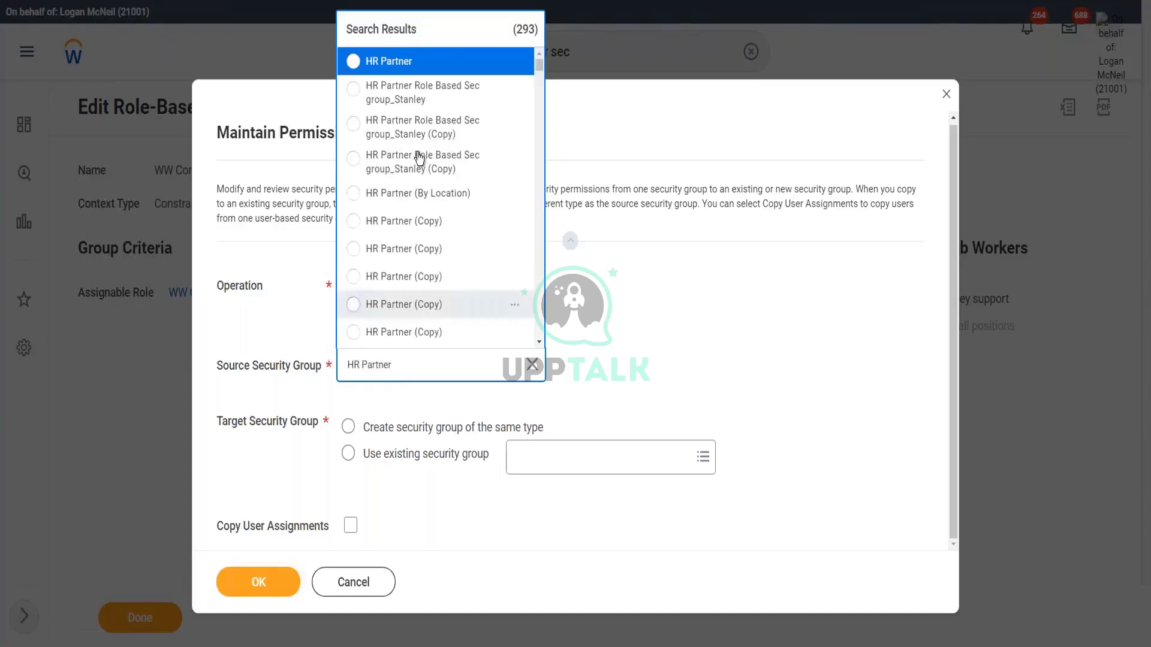
left_click(446, 62)
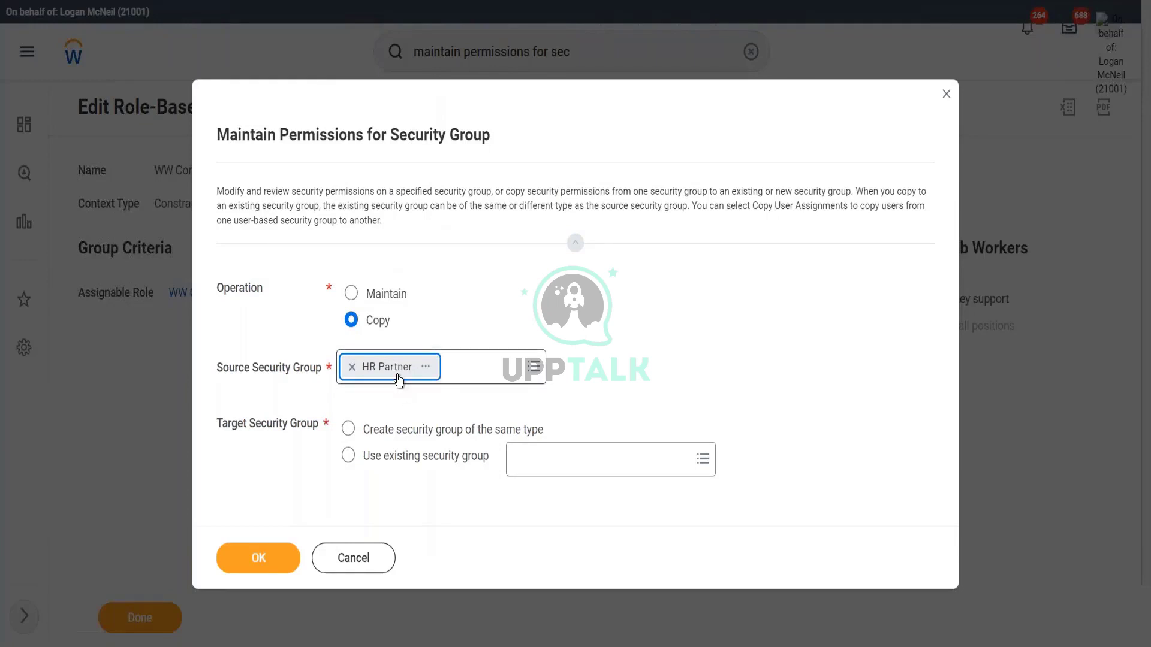
Use the existing security group WW Compensation Partner as the target of the copy
left_click(349, 460)
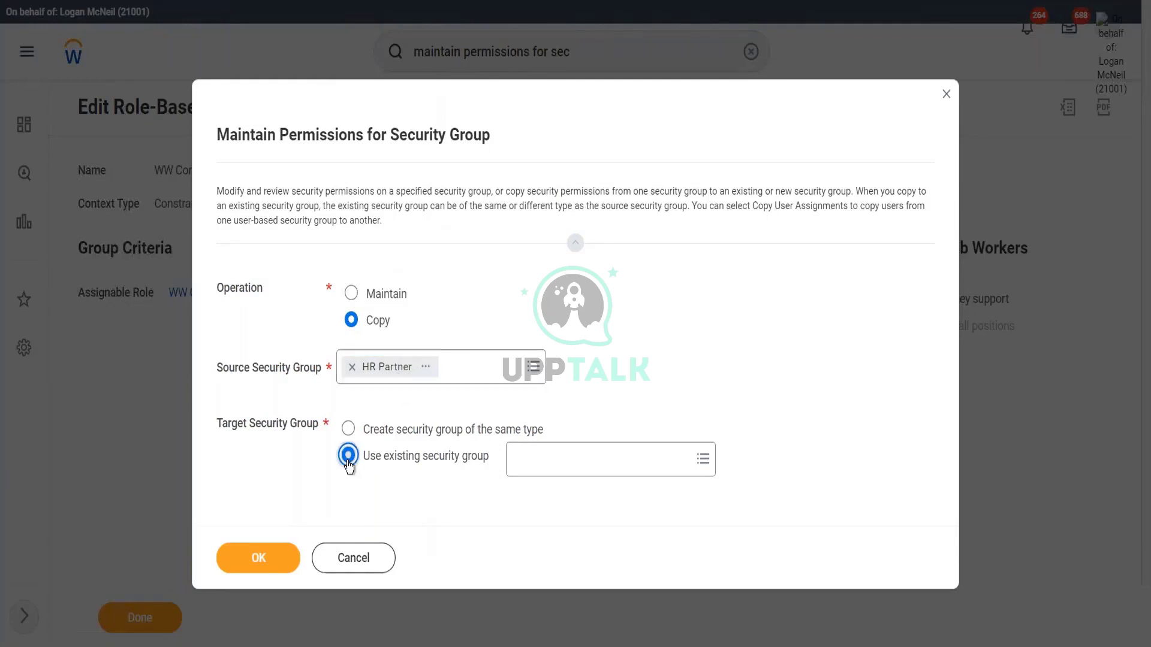
left_click(547, 465)
type("ww comp")
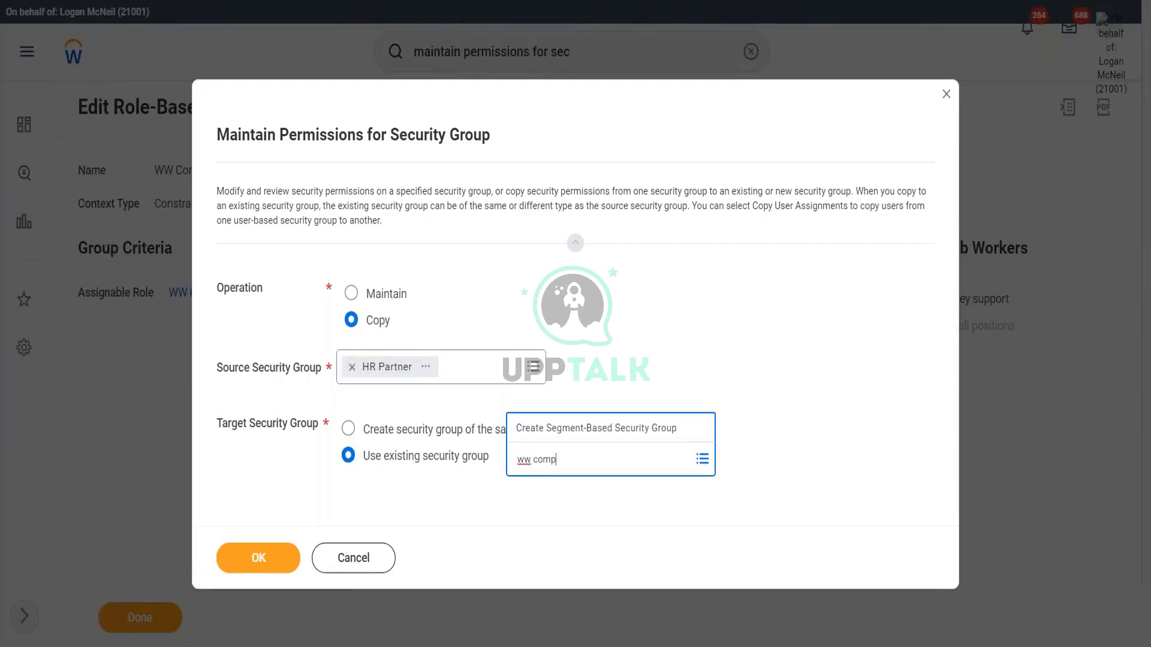
key("Return")
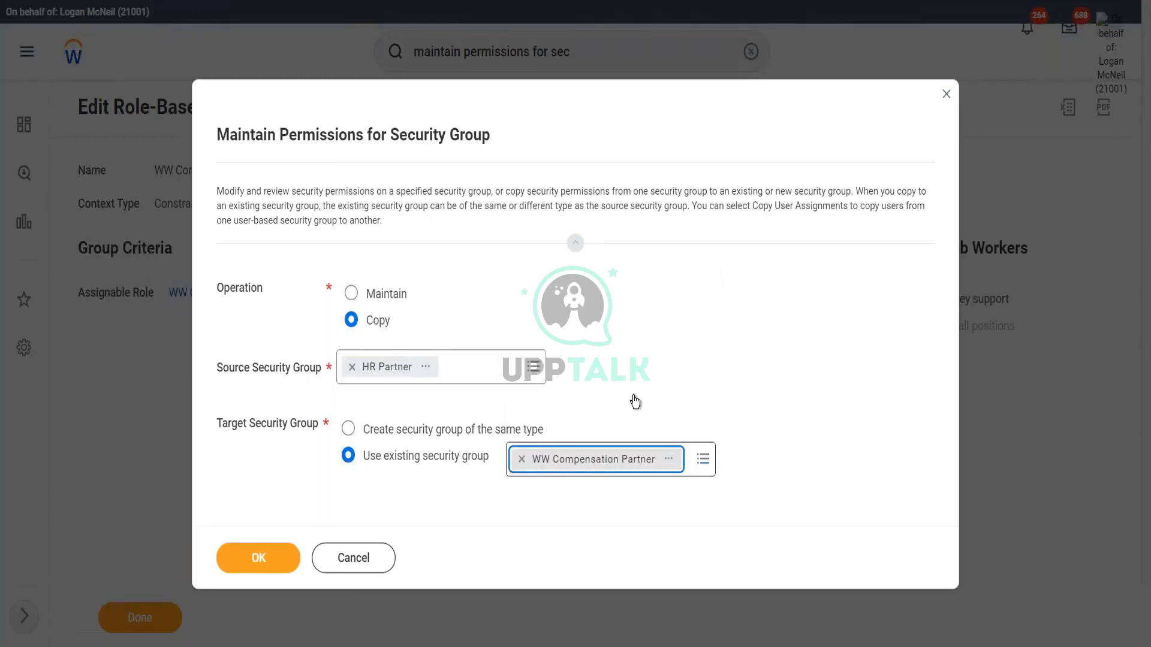
left_click(627, 347)
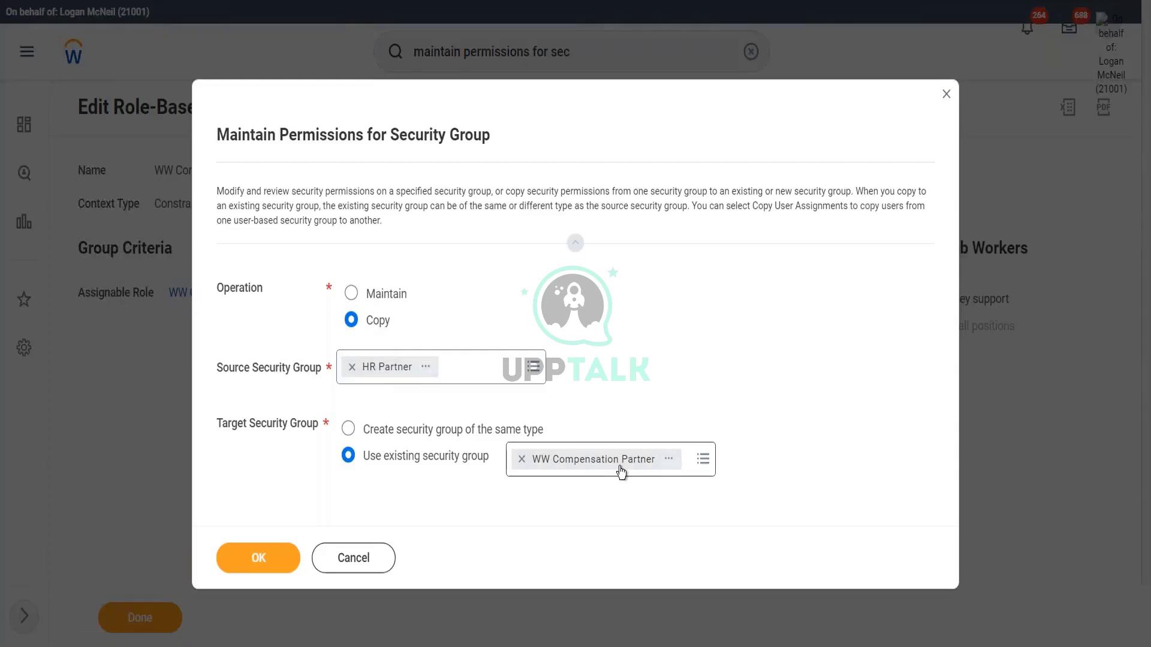
Try to load the HR Partner permissions for copying, check the domain policies and other usages, and cancel the task
left_click(258, 561)
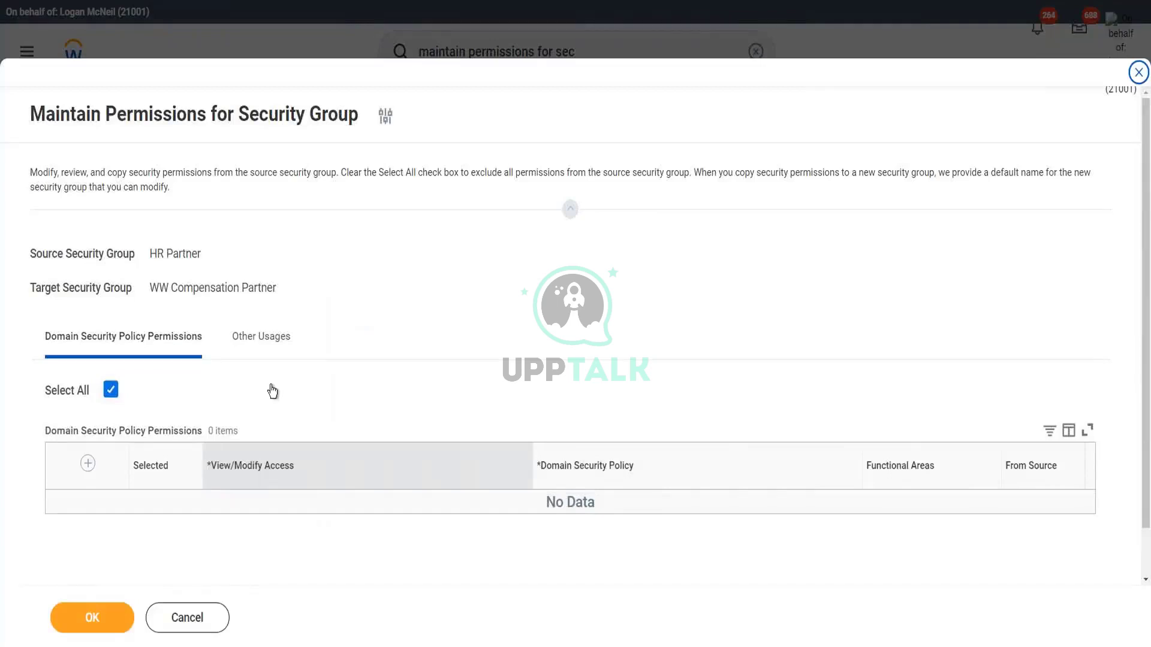
left_click(259, 347)
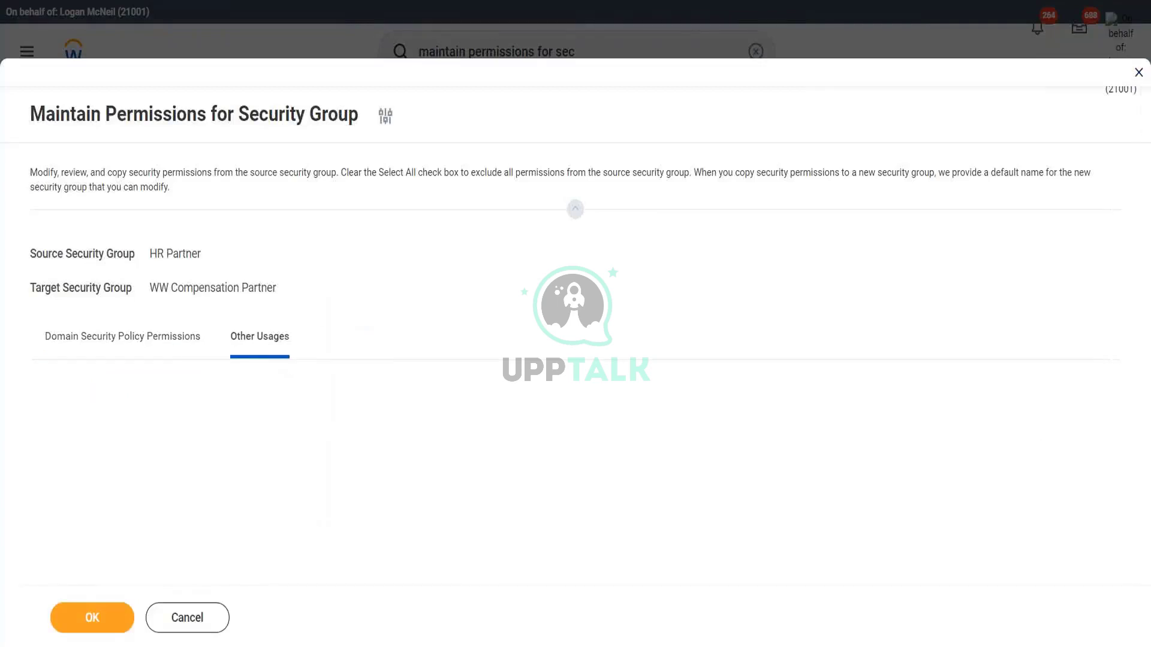
left_click(156, 344)
left_click(222, 626)
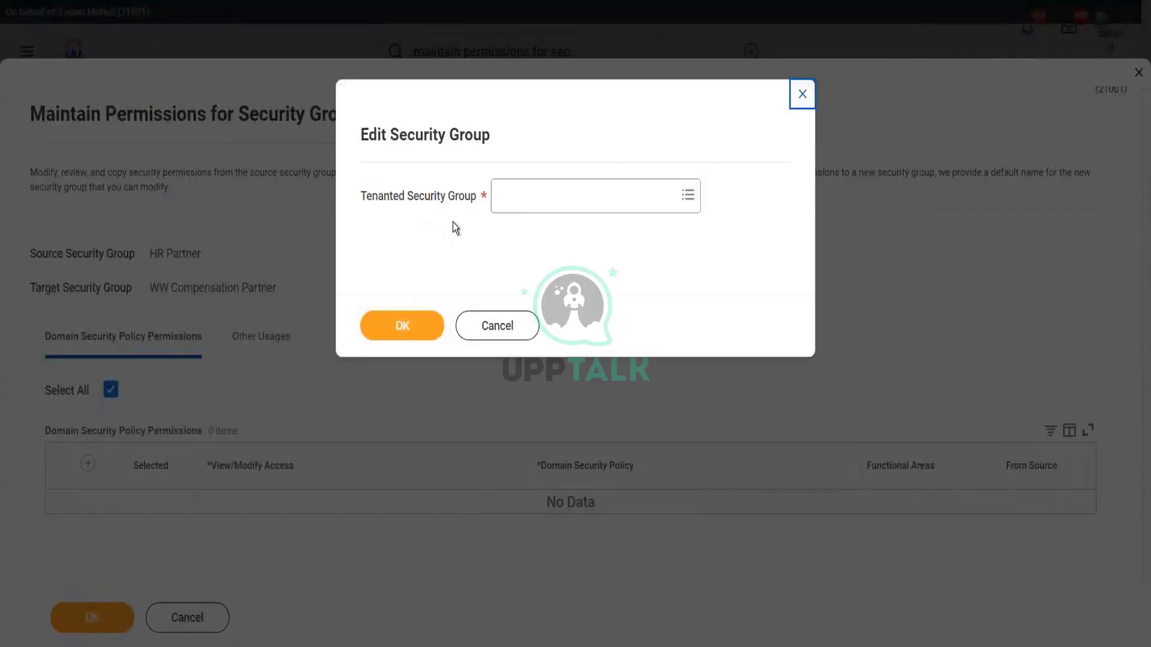
left_click(479, 324)
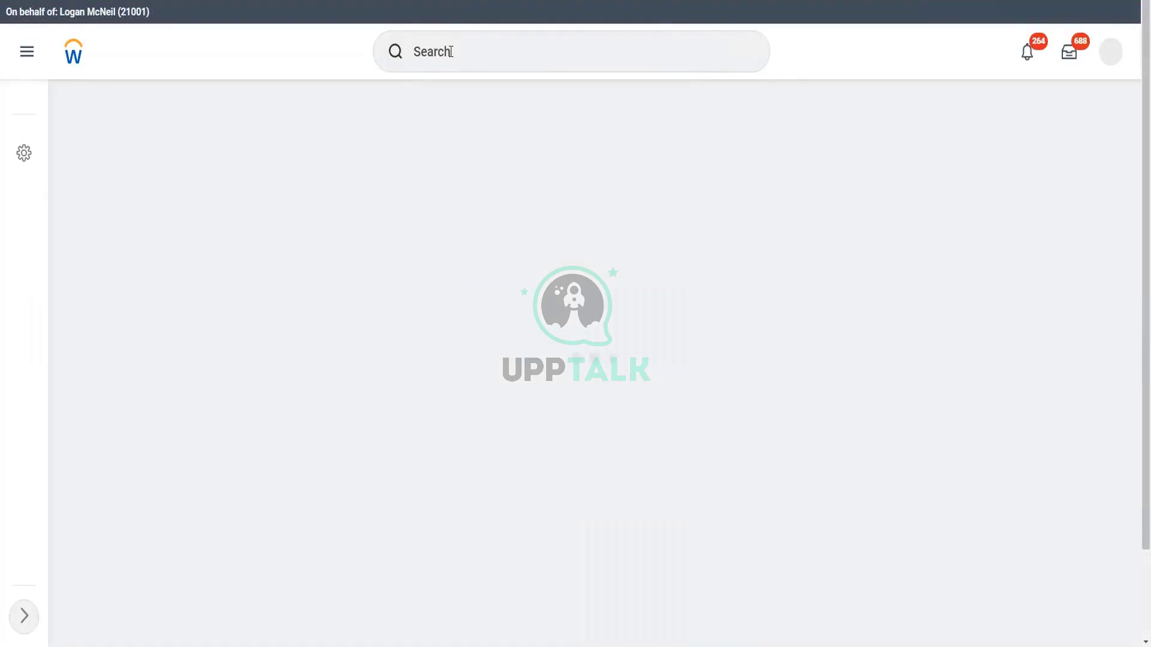
Reopen the Maintain Permissions for Security Group task and set the operation to Copy
left_click(451, 52)
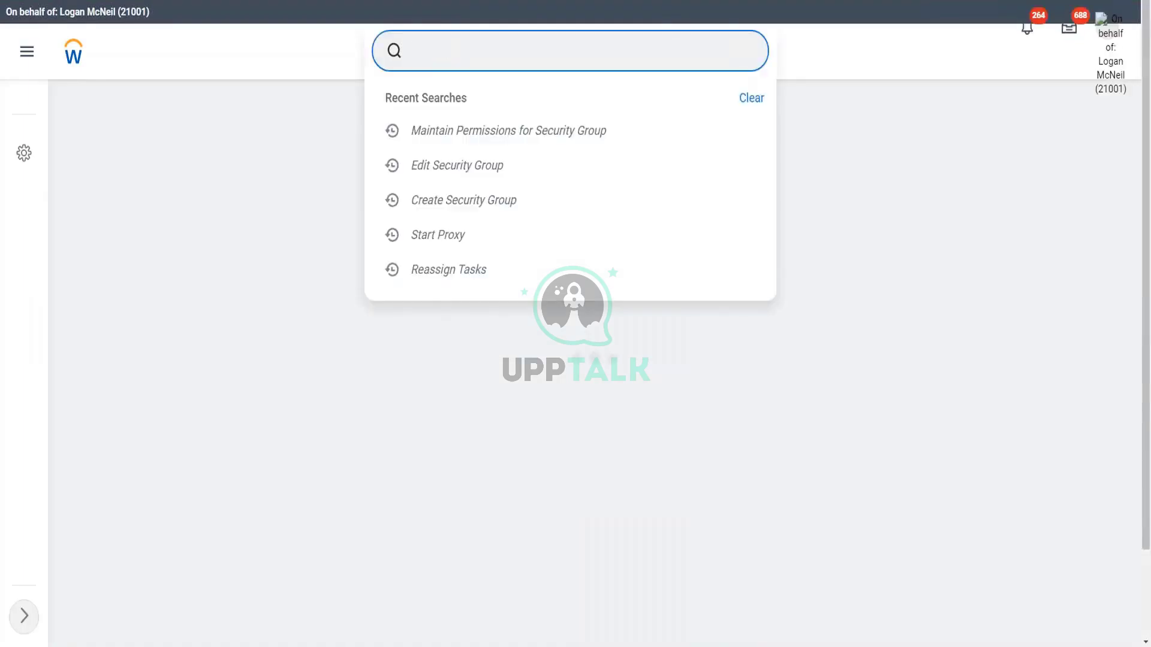
left_click(480, 133)
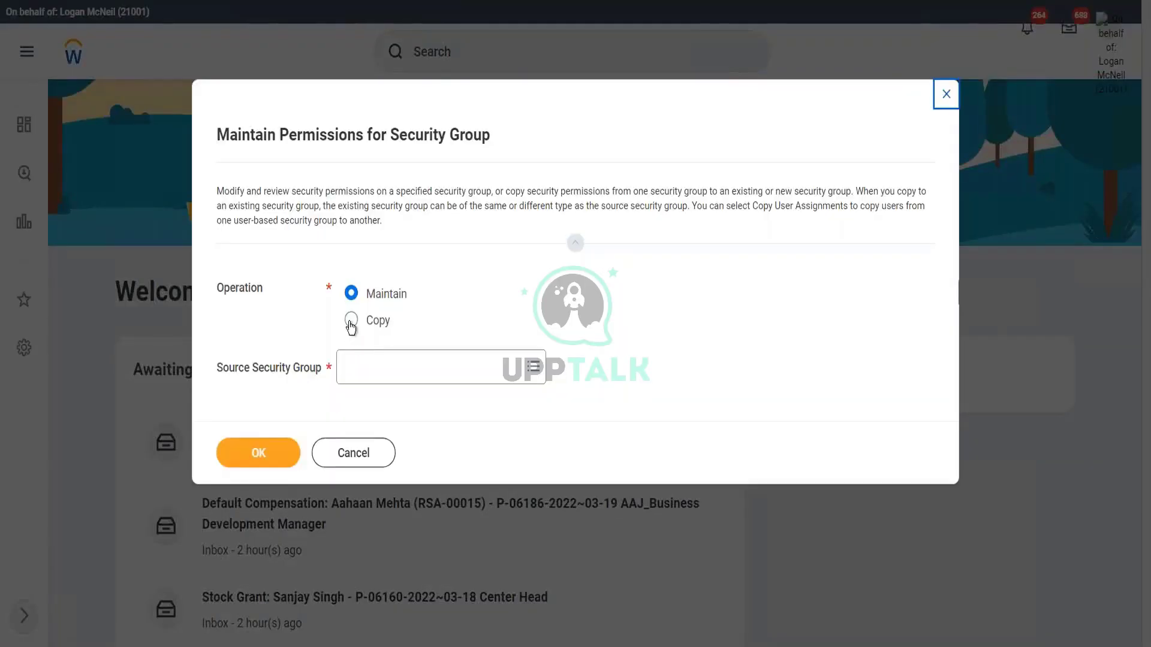
left_click(351, 319)
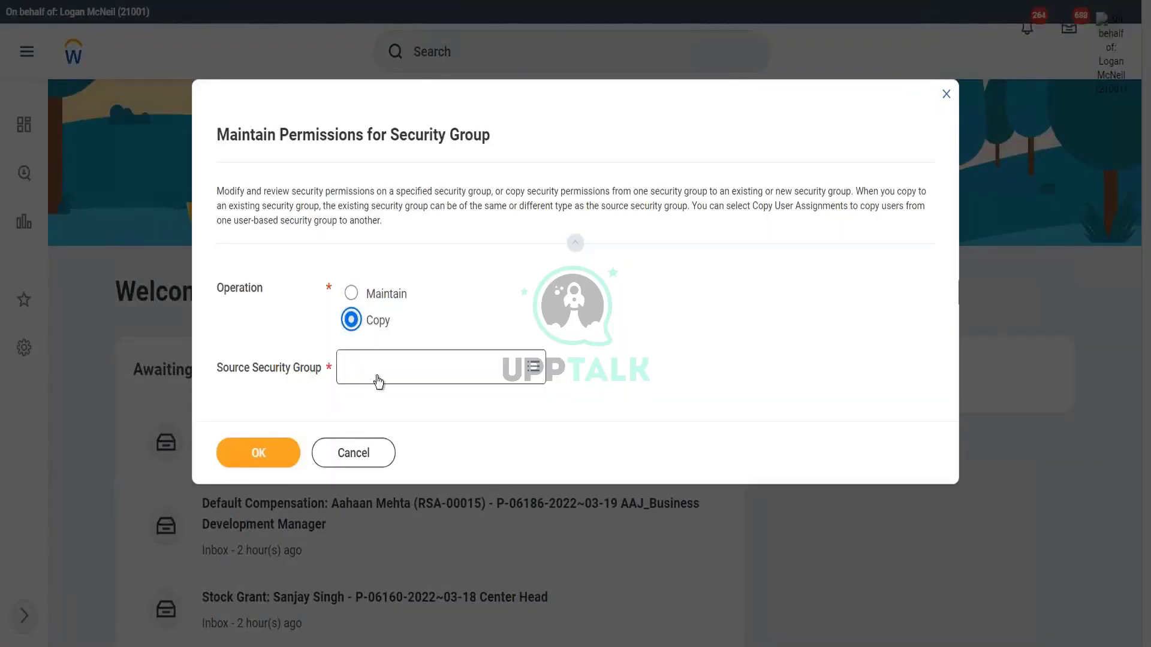
Search for hr partner, check the group types in the results, and choose HR Partner - M as the source security group
left_click(377, 371)
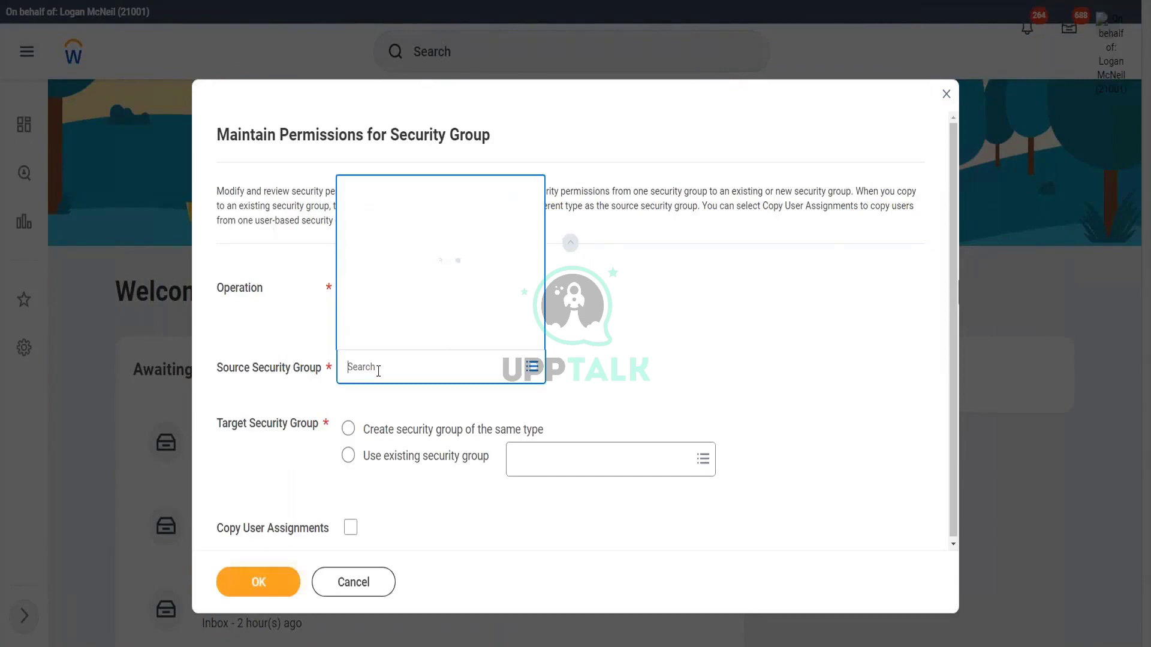
type("hr partner")
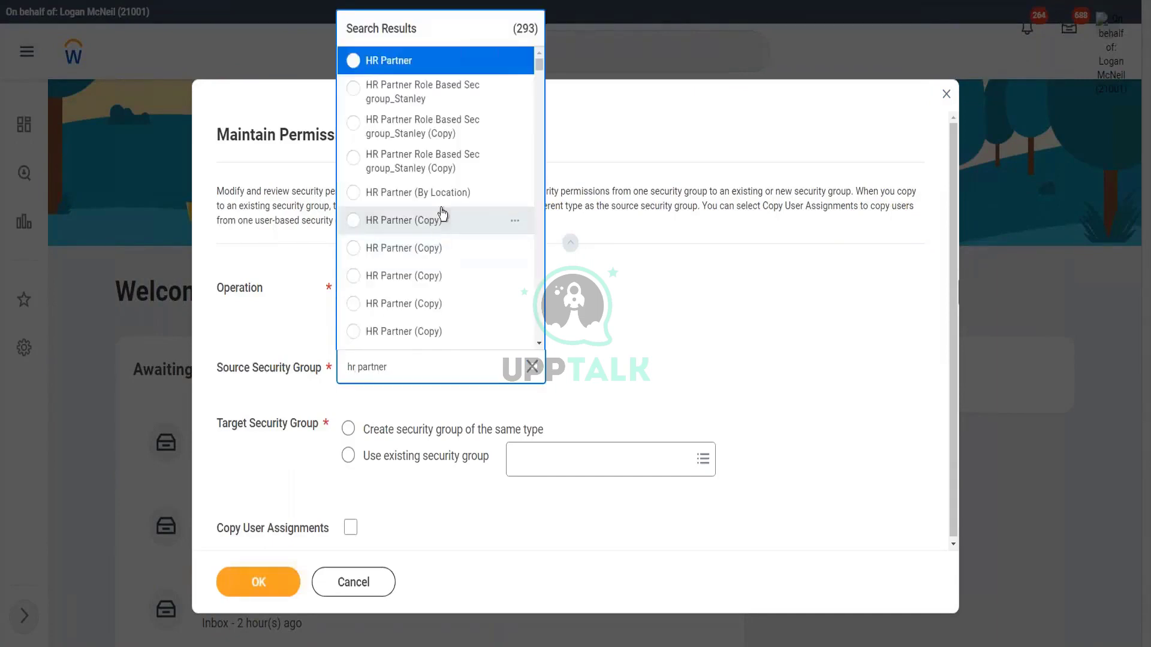
left_click(515, 61)
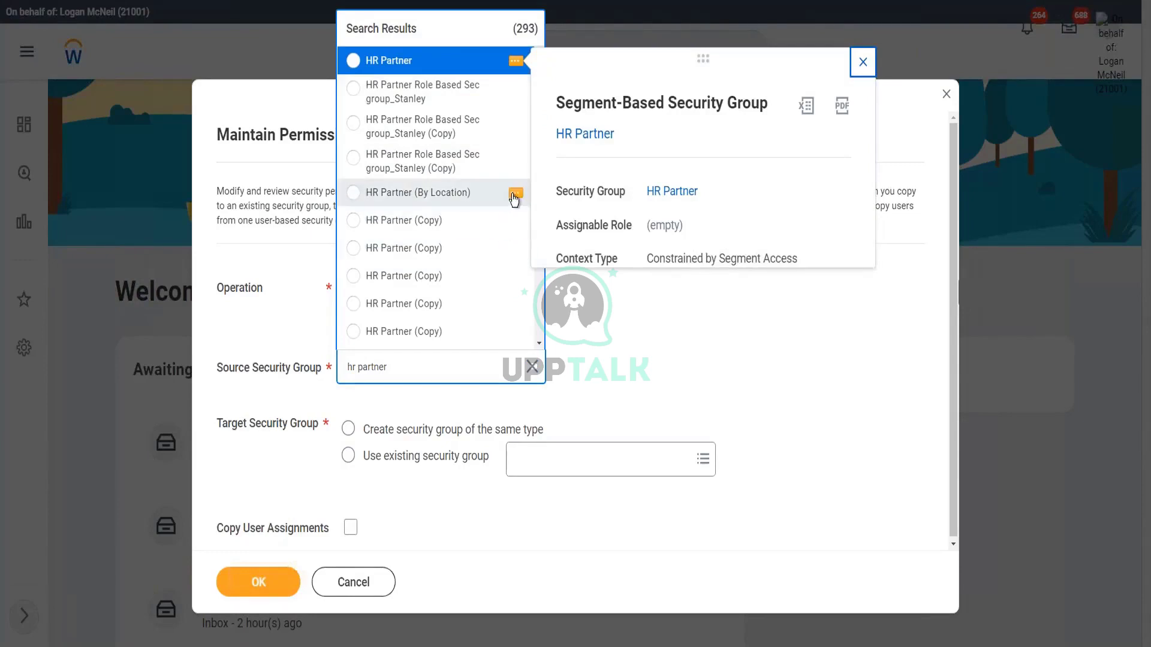
scroll(527, 303, "down", 3)
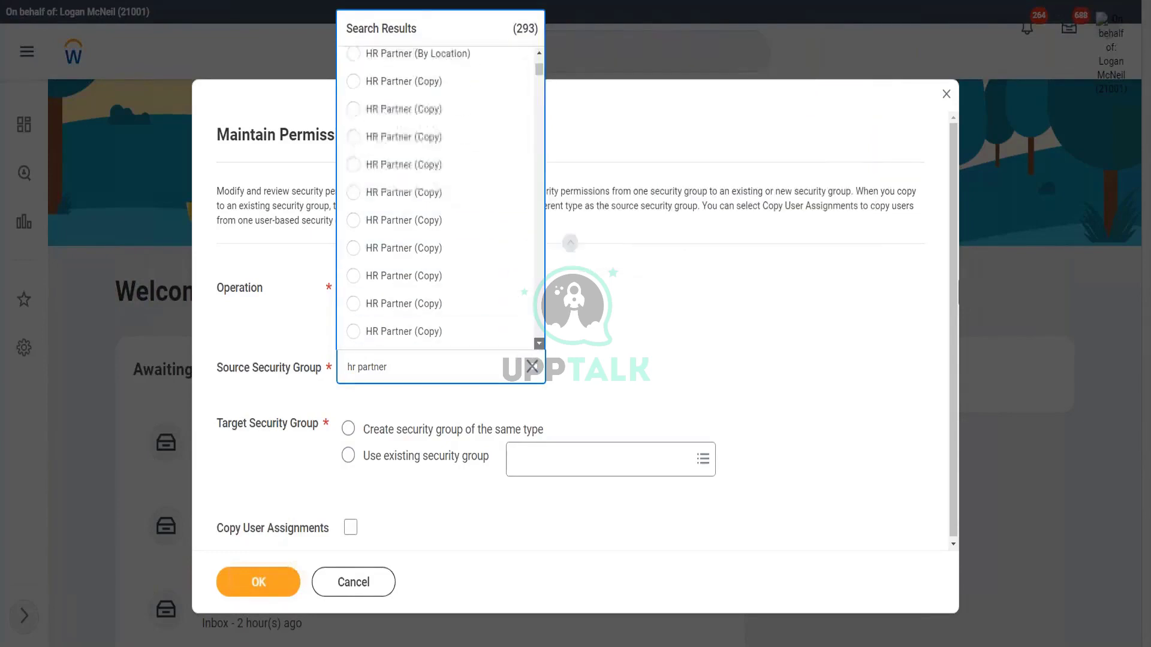
scroll(538, 343, "down", 1)
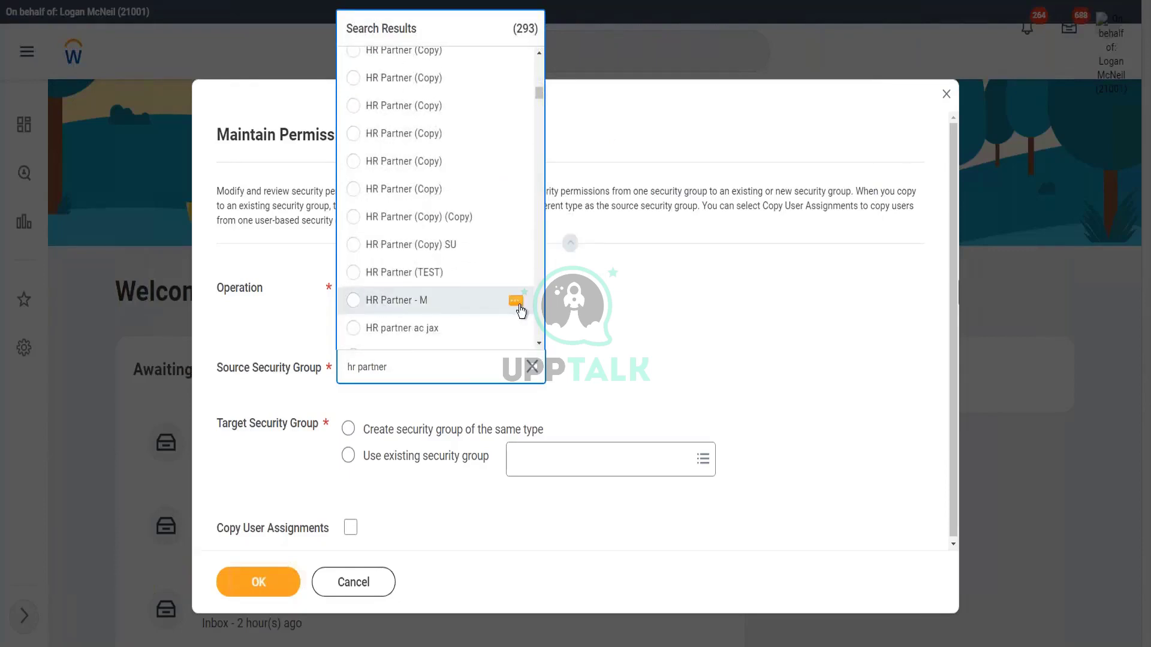
left_click(517, 302)
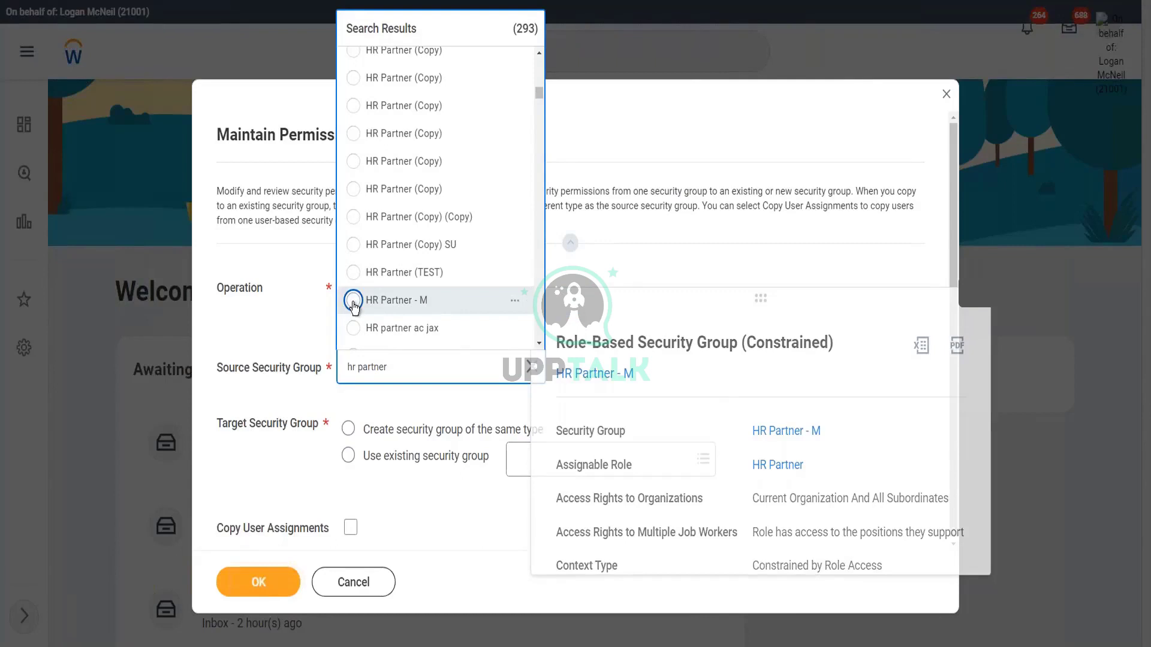
left_click(353, 300)
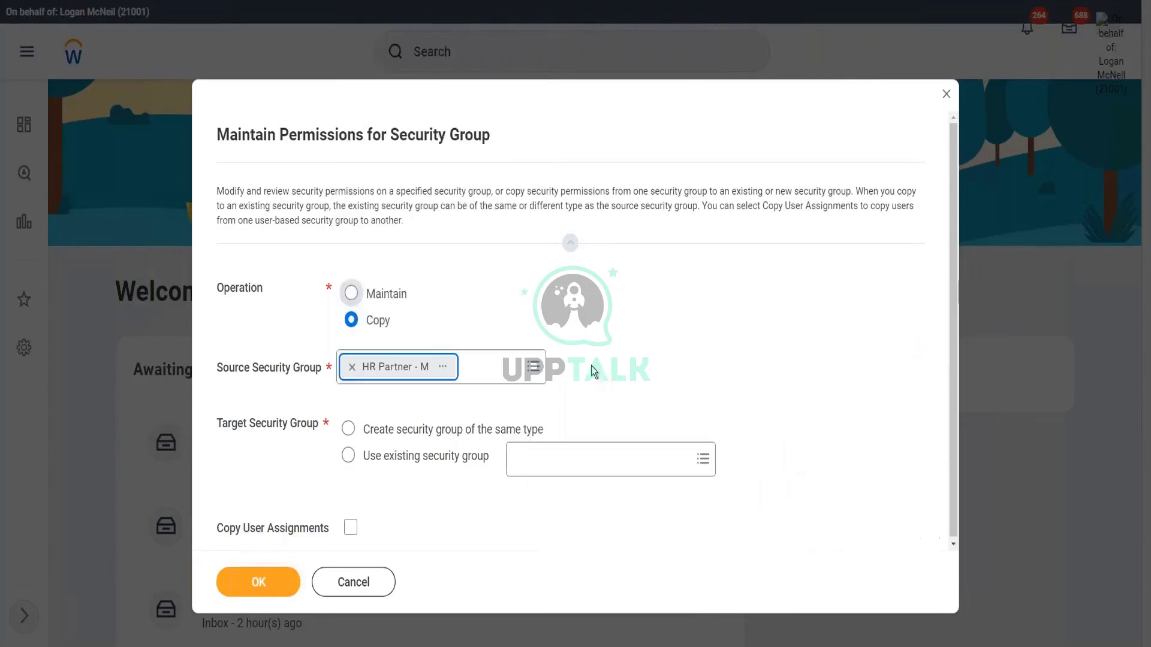
Set the existing group WW Compensation Partner as the target security group and continue to its permissions
left_click(571, 462)
type("ww comp")
key("Return")
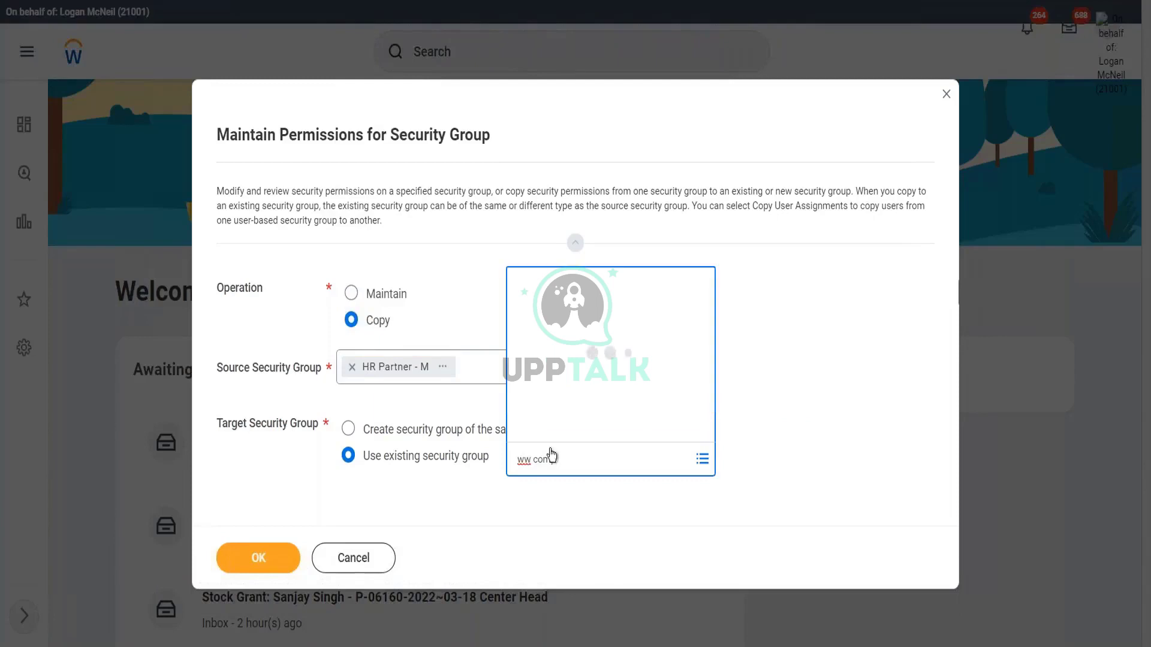
left_click(252, 561)
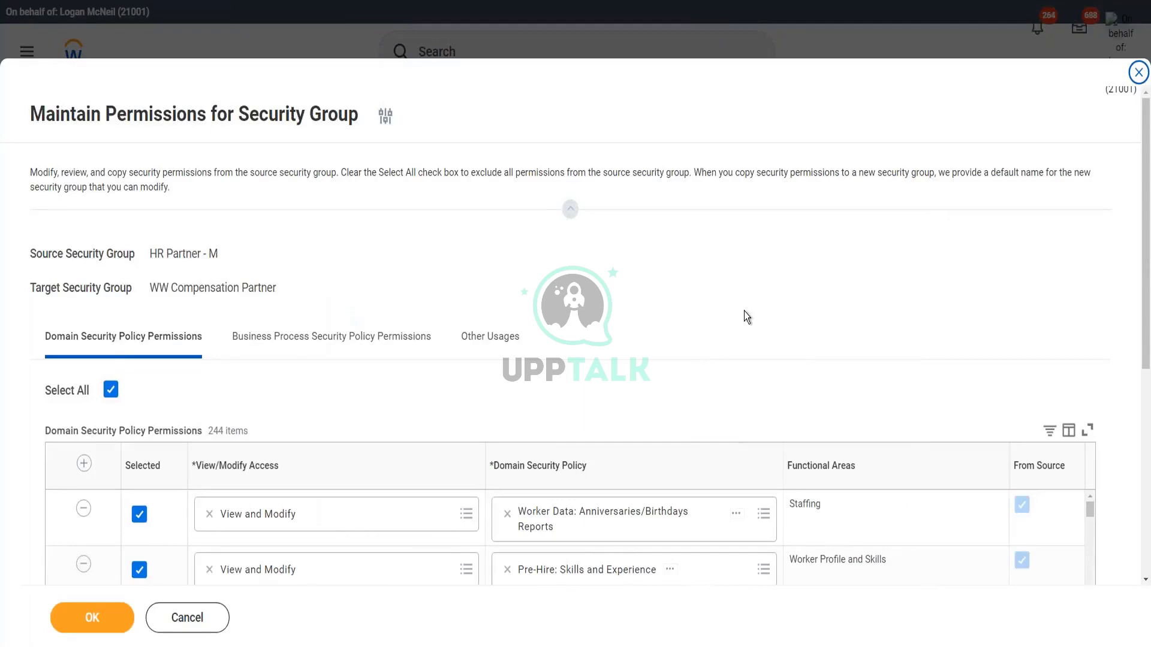
Examine the domain security policy permissions from the source and check which target security group receives them
scroll(743, 311, "down", 5)
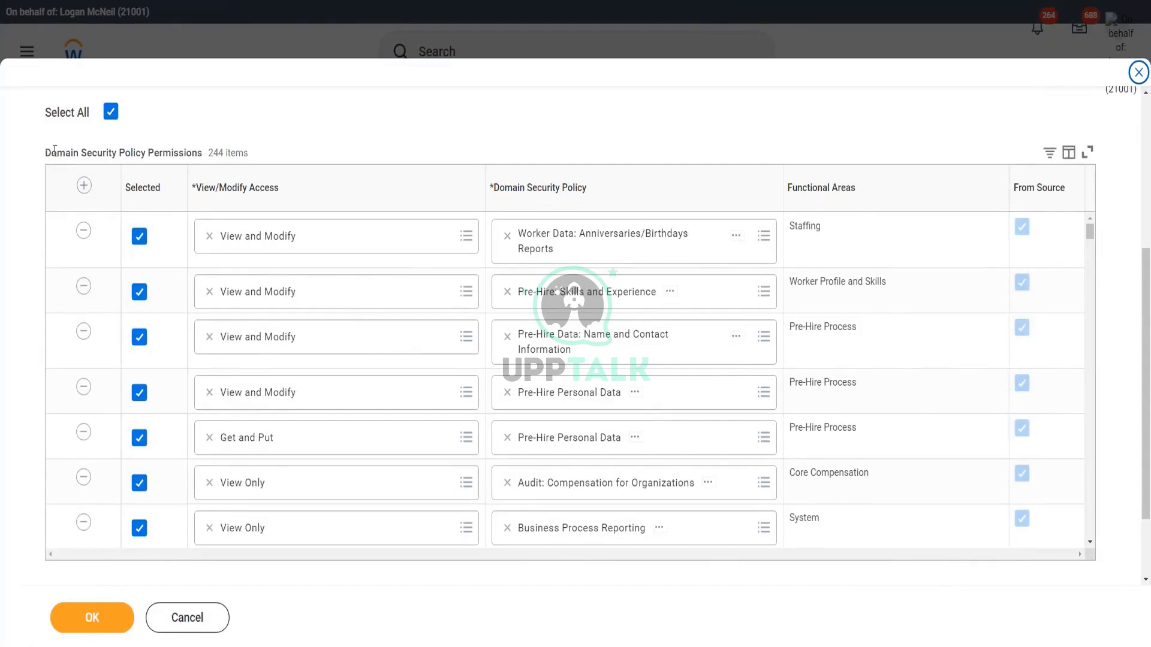
left_click_drag(46, 155, 202, 157)
left_click(133, 157)
left_click_drag(47, 157, 250, 155)
left_click(296, 150)
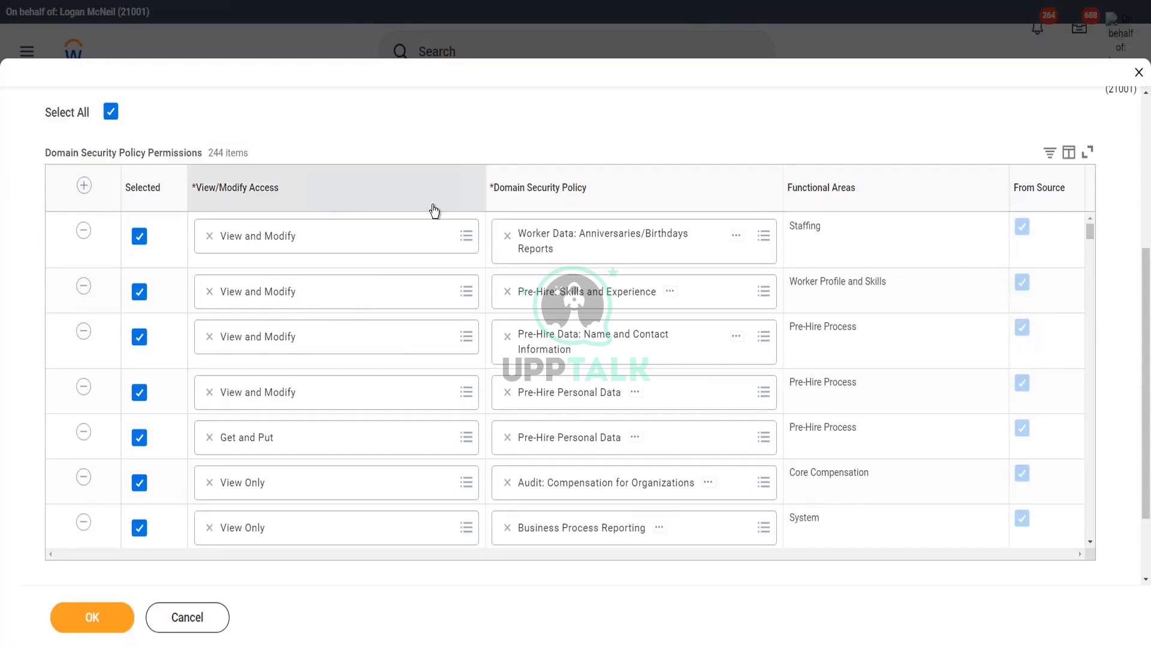
scroll(434, 211, "up", 4)
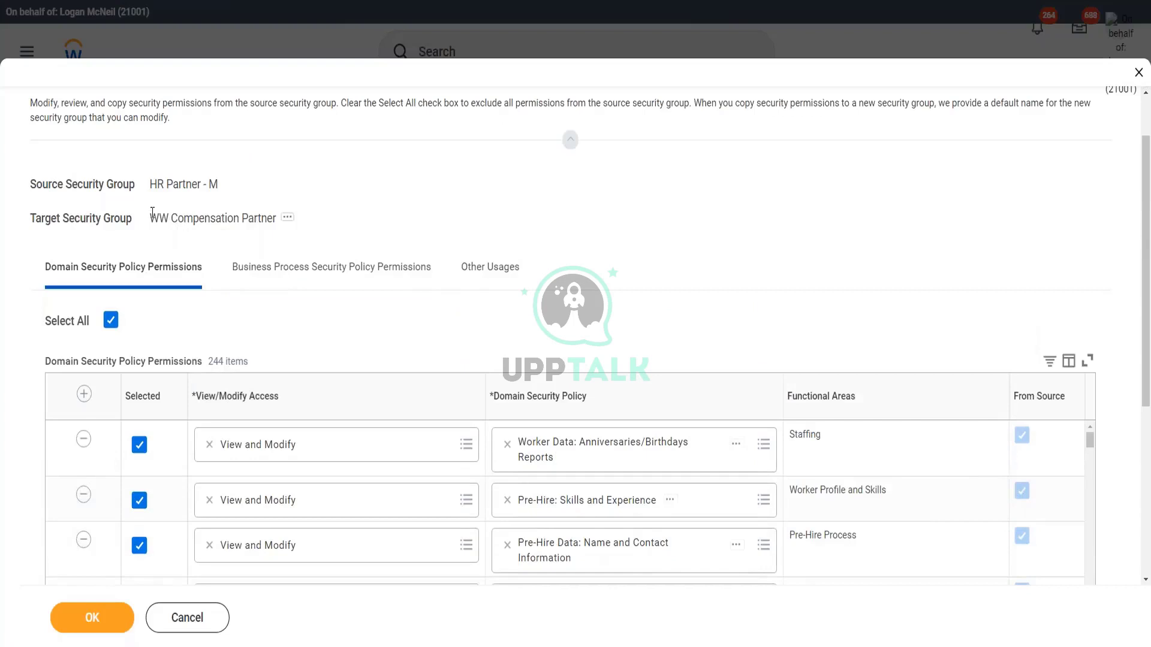
left_click_drag(151, 217, 276, 218)
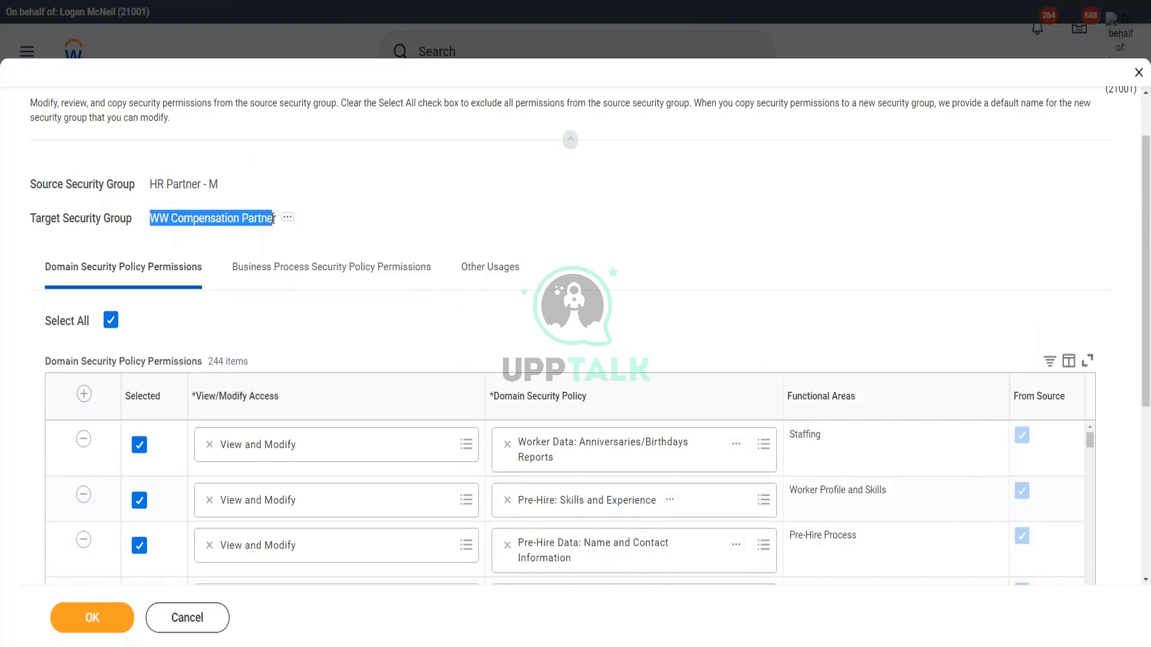
left_click(484, 178)
Exclude the Worker Data: Anniversaries/Birthdays Reports and Worker Data: Worker Burden policies from the permissions being copied
scroll(529, 257, "down", 4)
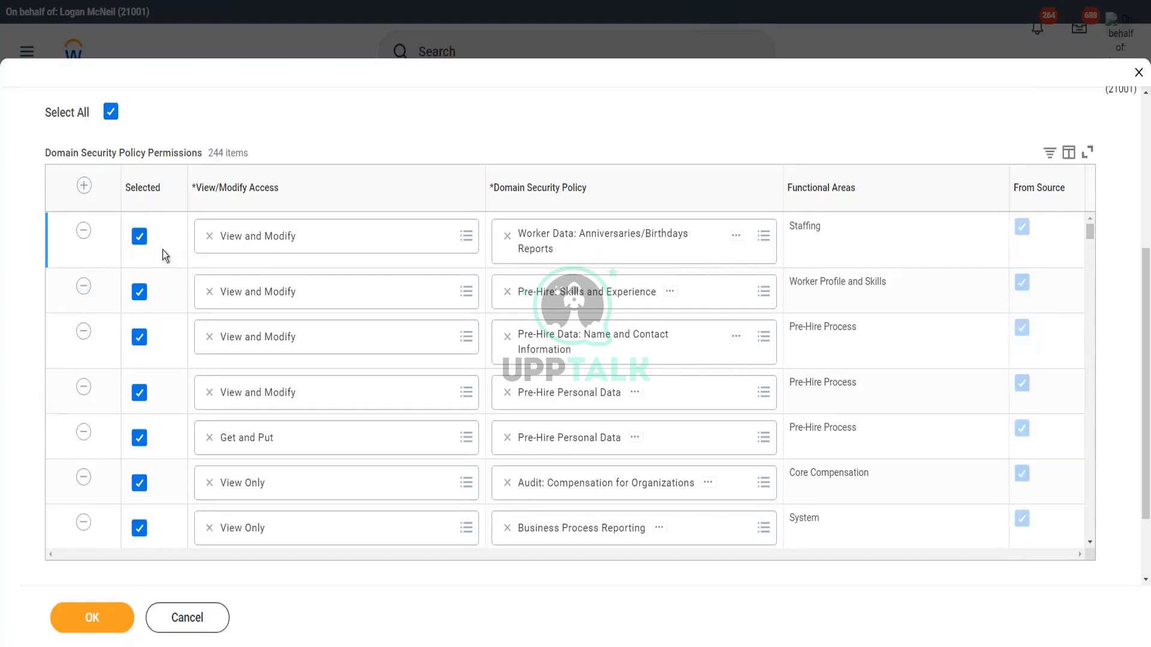
left_click(139, 236)
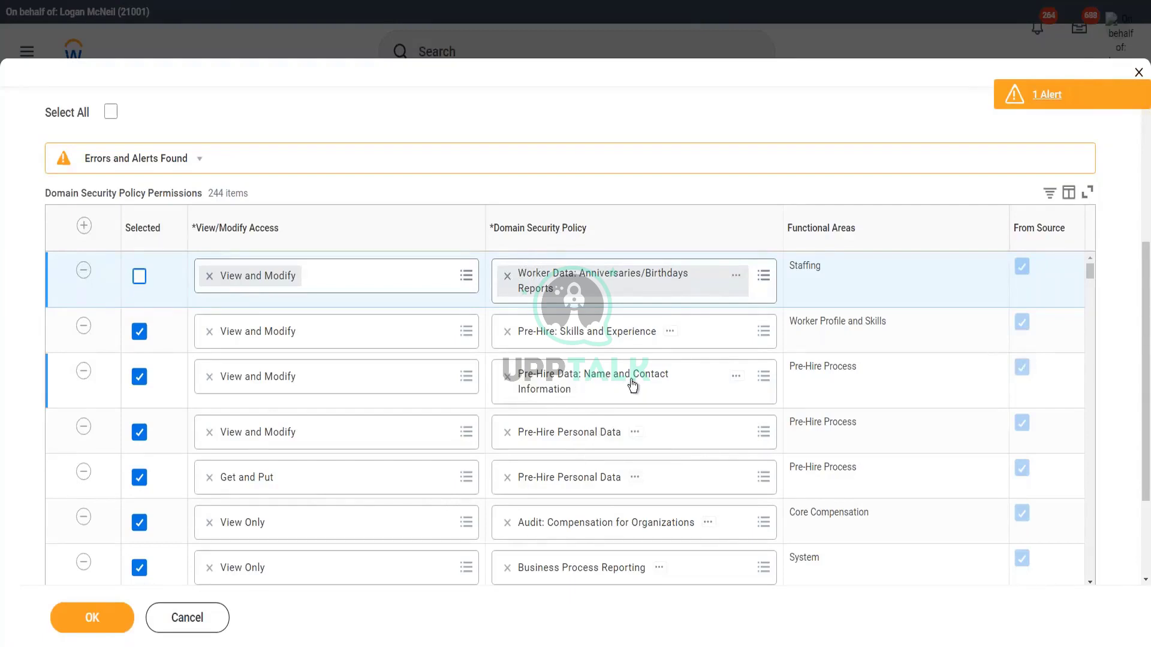
scroll(633, 385, "down", 1)
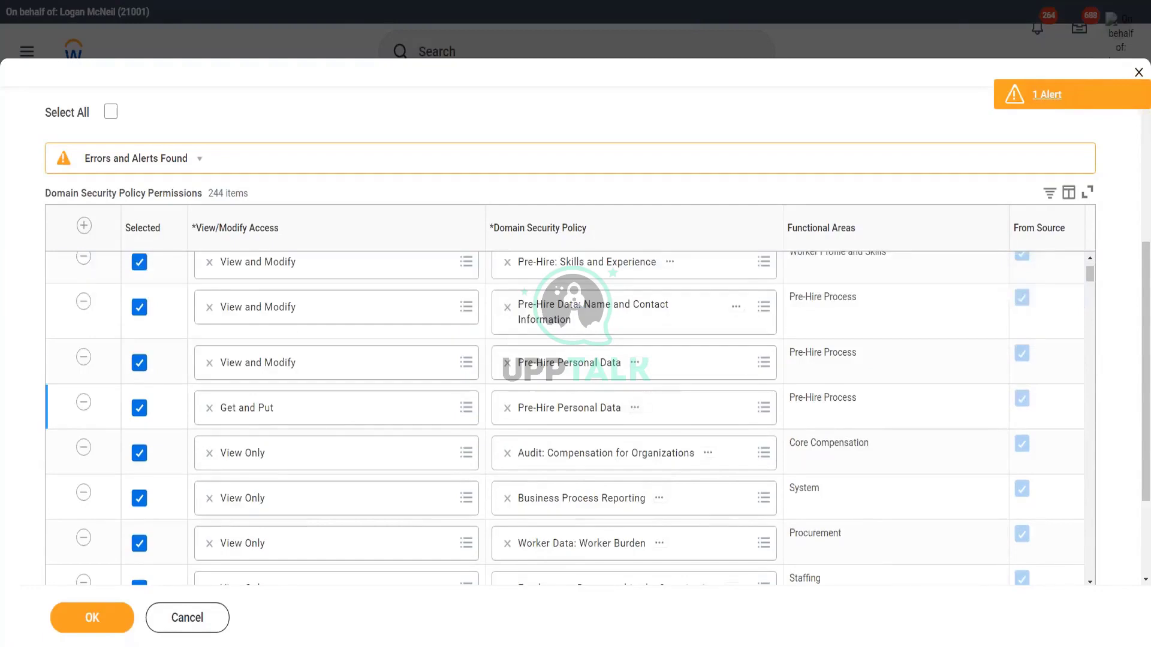
scroll(640, 402, "down", 1)
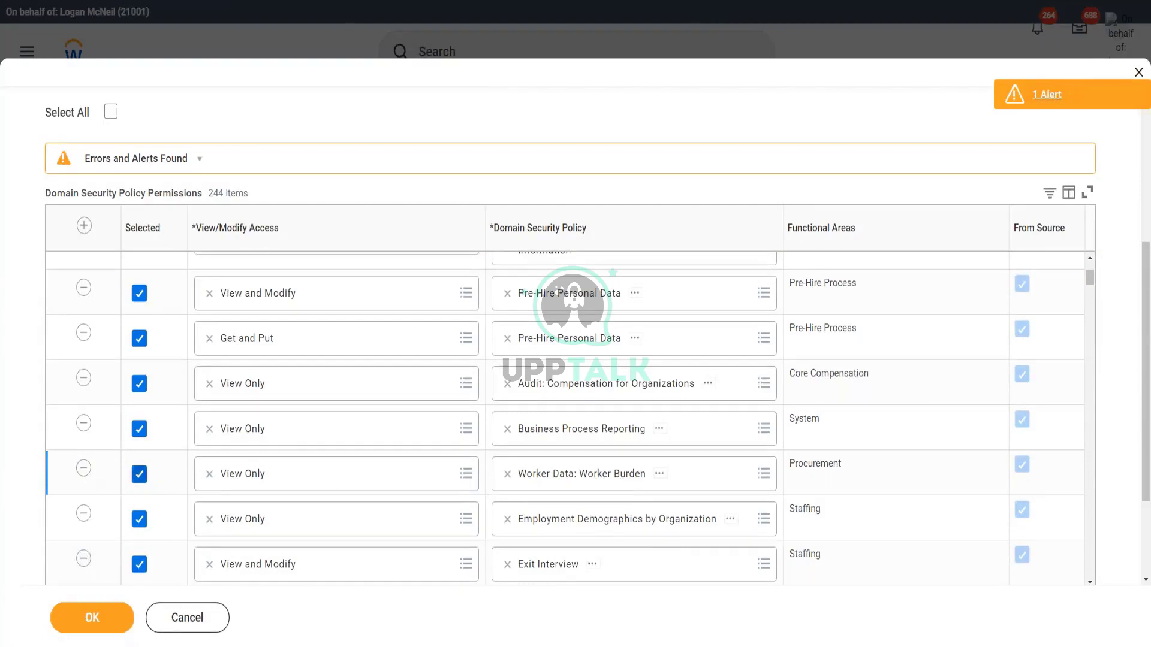
left_click(139, 477)
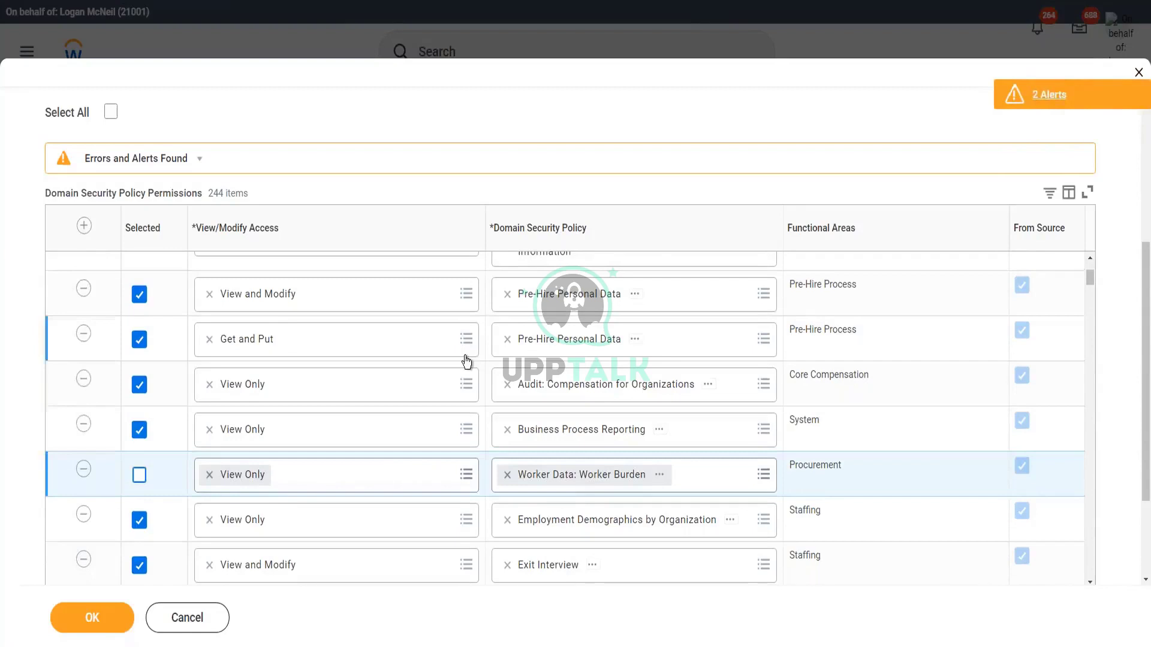
Exclude the View and Modify permission for the Manage: Matrix Organizations domain policy from the permissions being copied
scroll(467, 362, "down", 1)
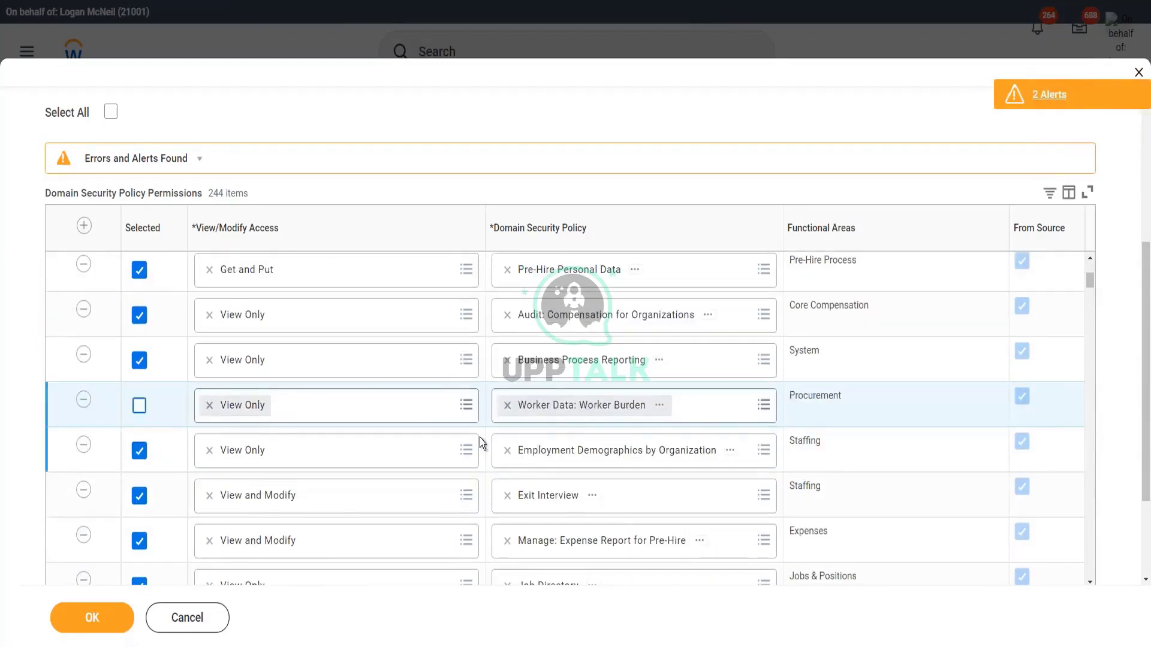
scroll(480, 441, "down", 2)
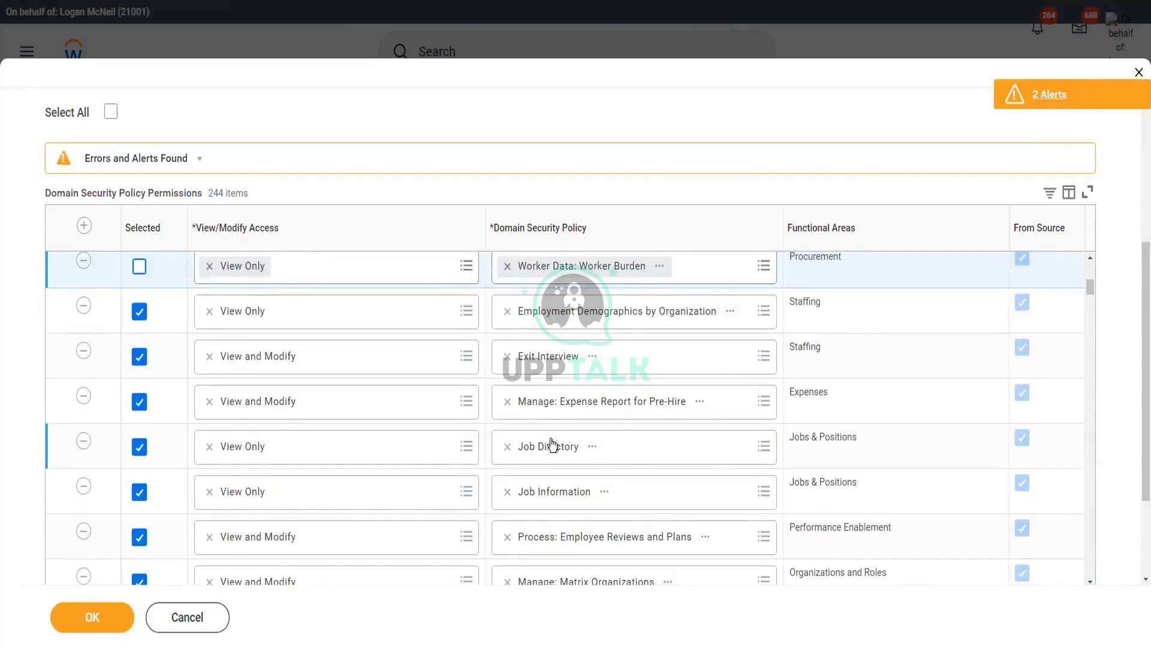
scroll(526, 487, "down", 2)
scroll(526, 487, "down", 1)
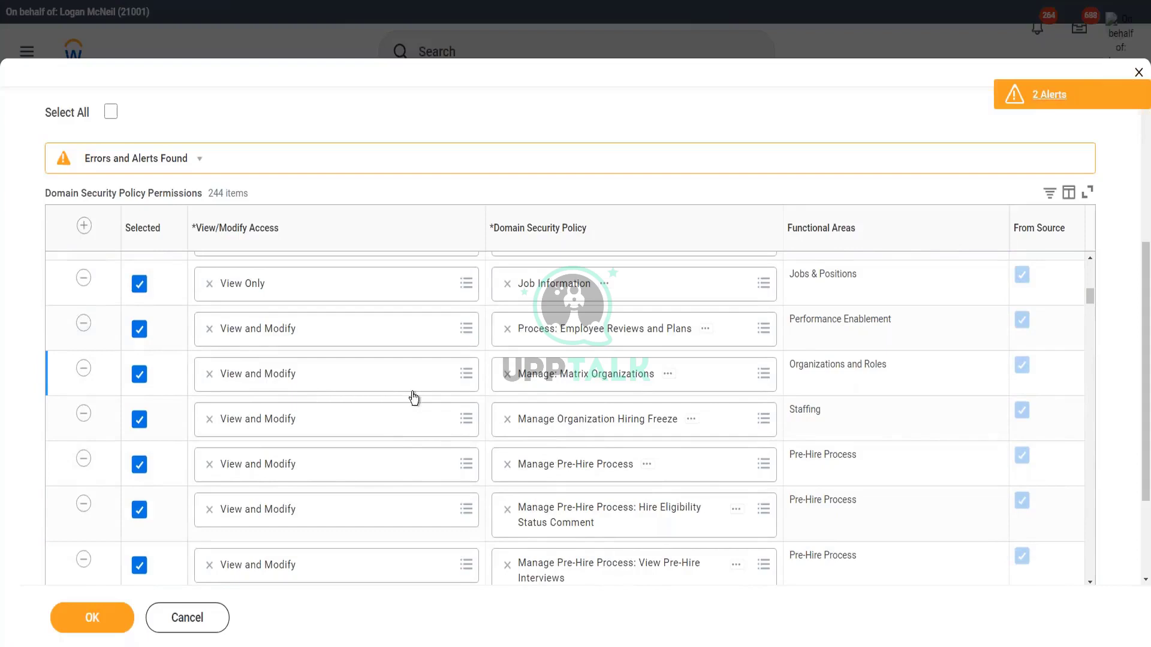
left_click(139, 375)
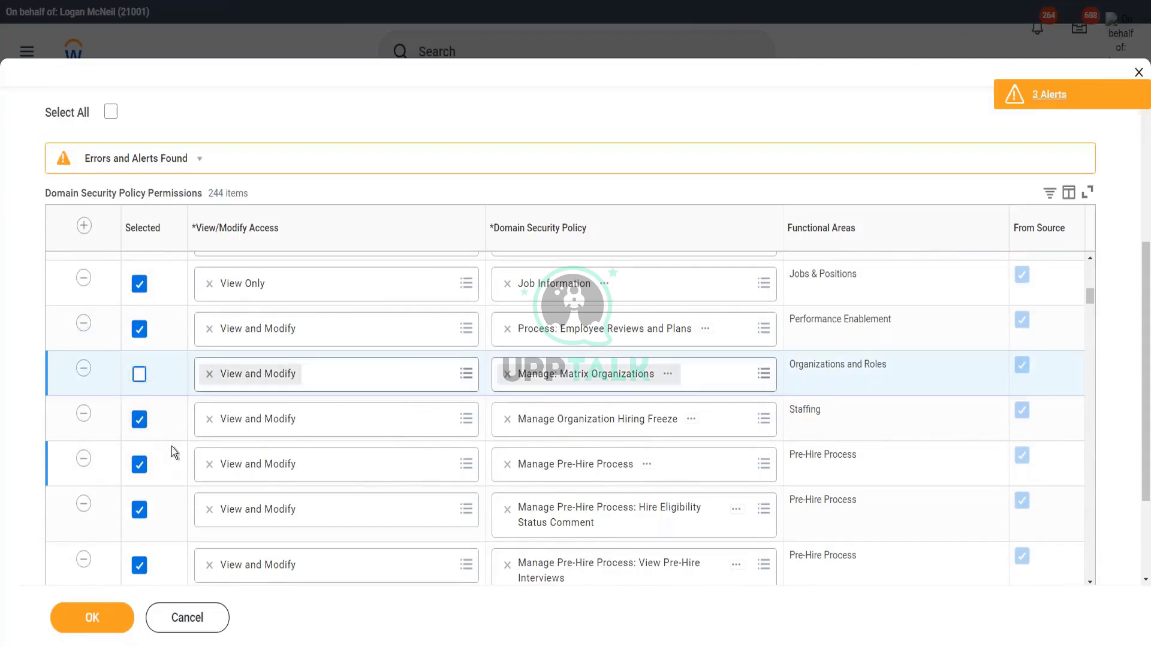
Review further domain policies in the list and submit the selected permissions to WW Compensation Partner despite the alerts
scroll(278, 378, "down", 2)
scroll(267, 387, "down", 1)
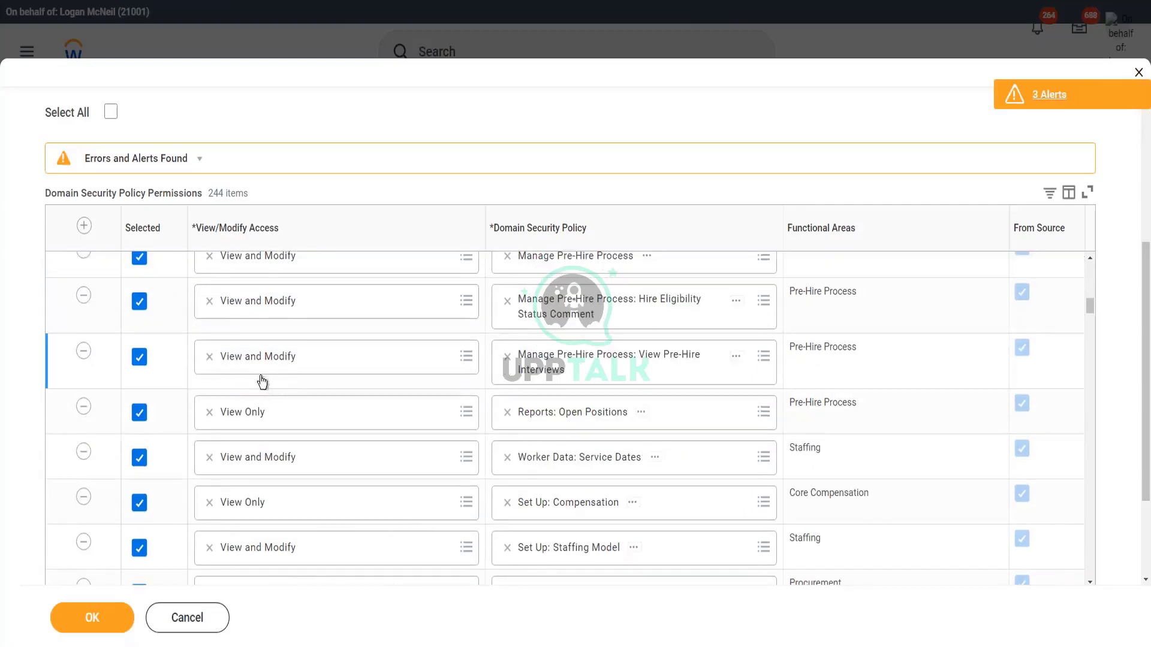
scroll(341, 423, "down", 4)
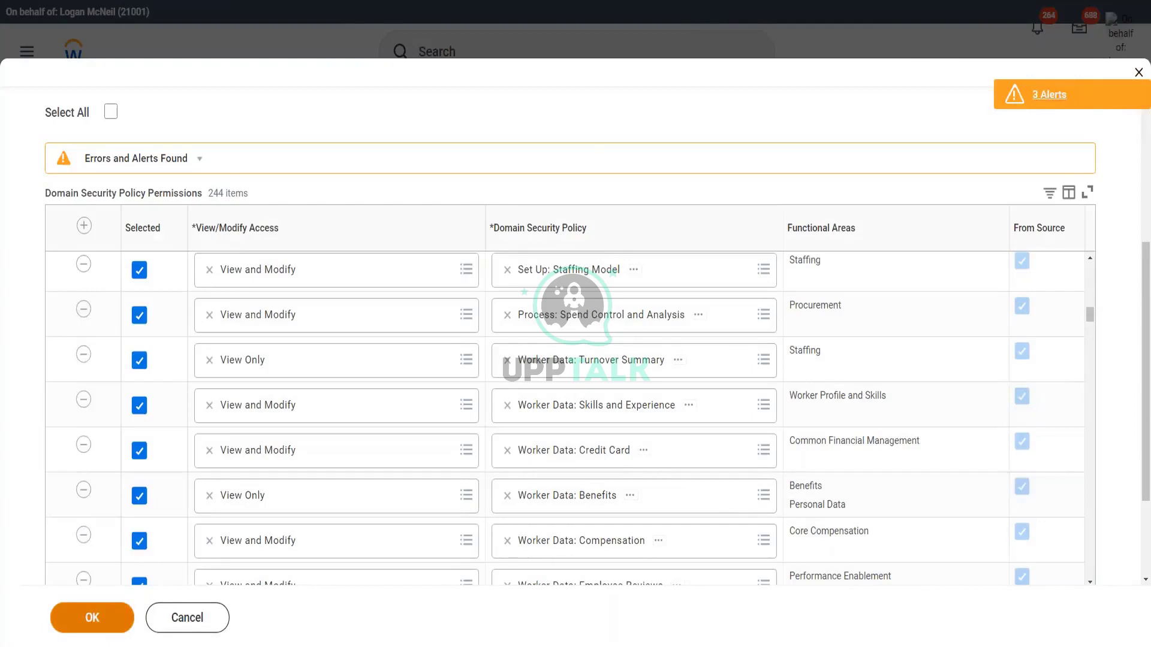
left_click(92, 617)
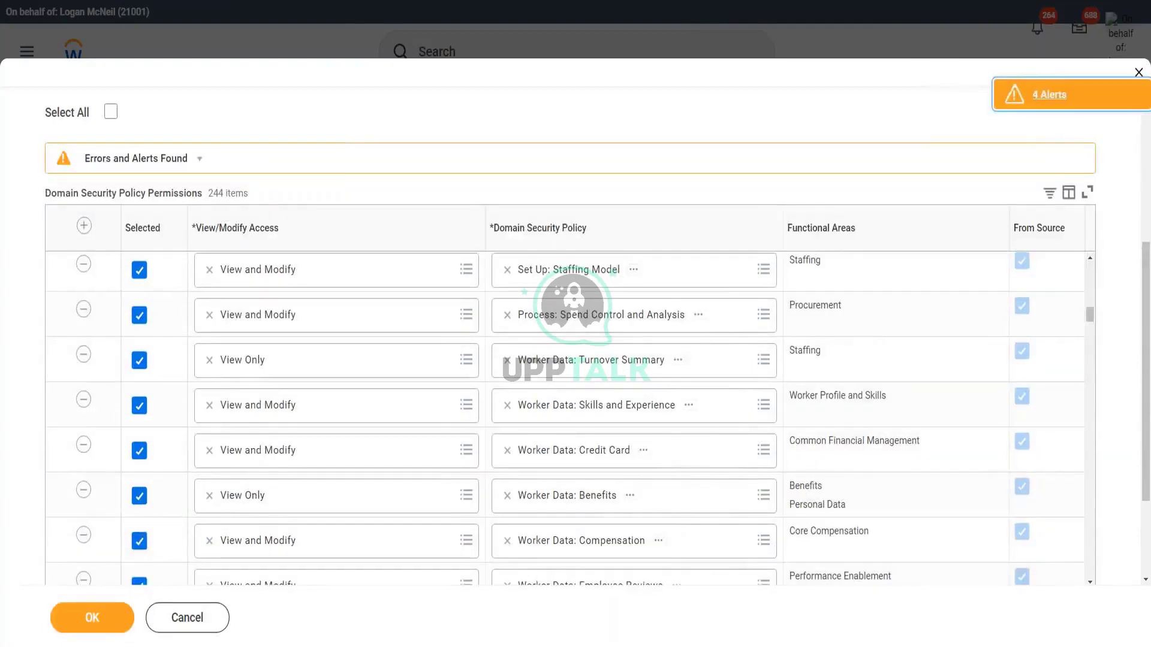
left_click(90, 617)
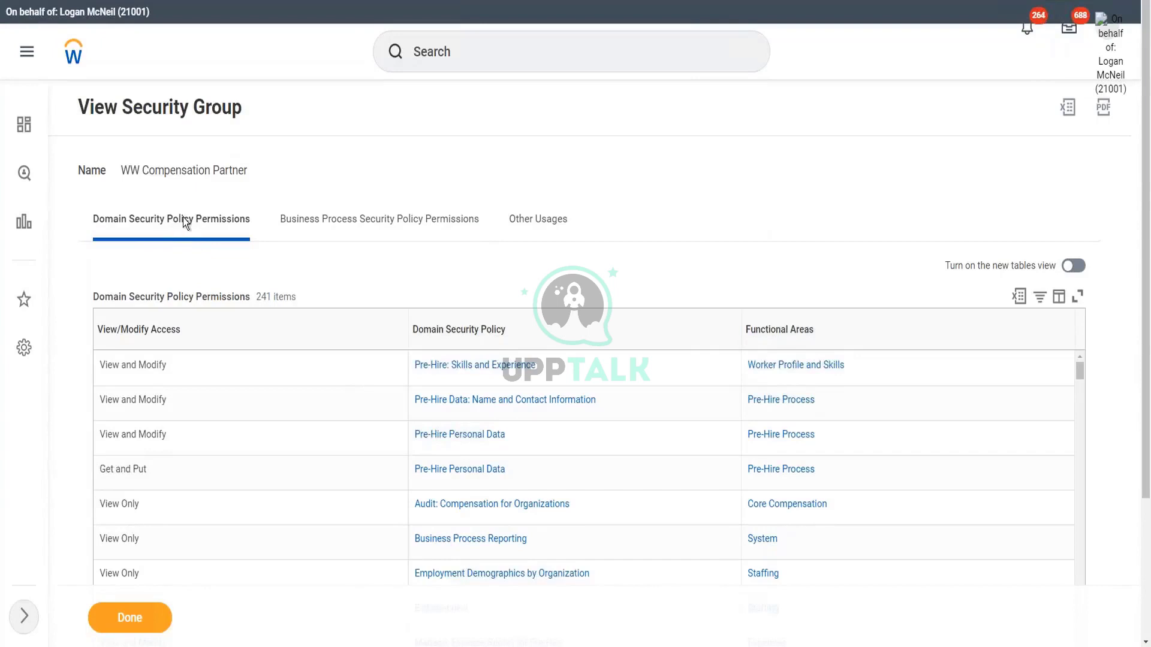
Check the domain and business process security policy permissions of WW Compensation Partner, and close the security group view
left_click(343, 223)
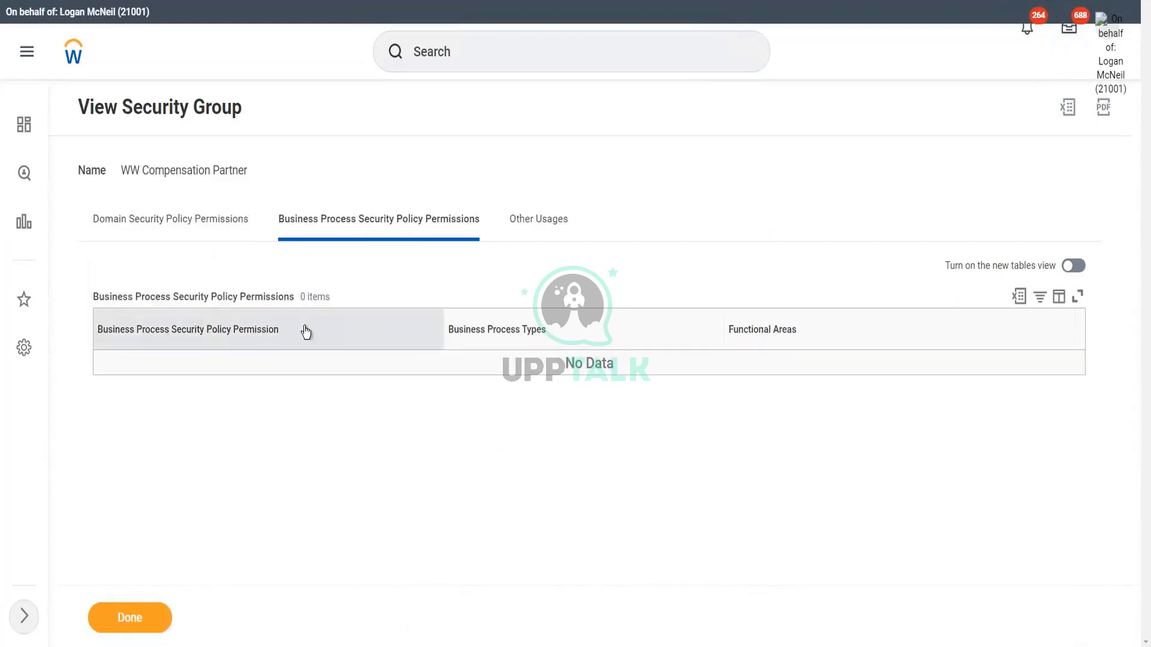
left_click(198, 233)
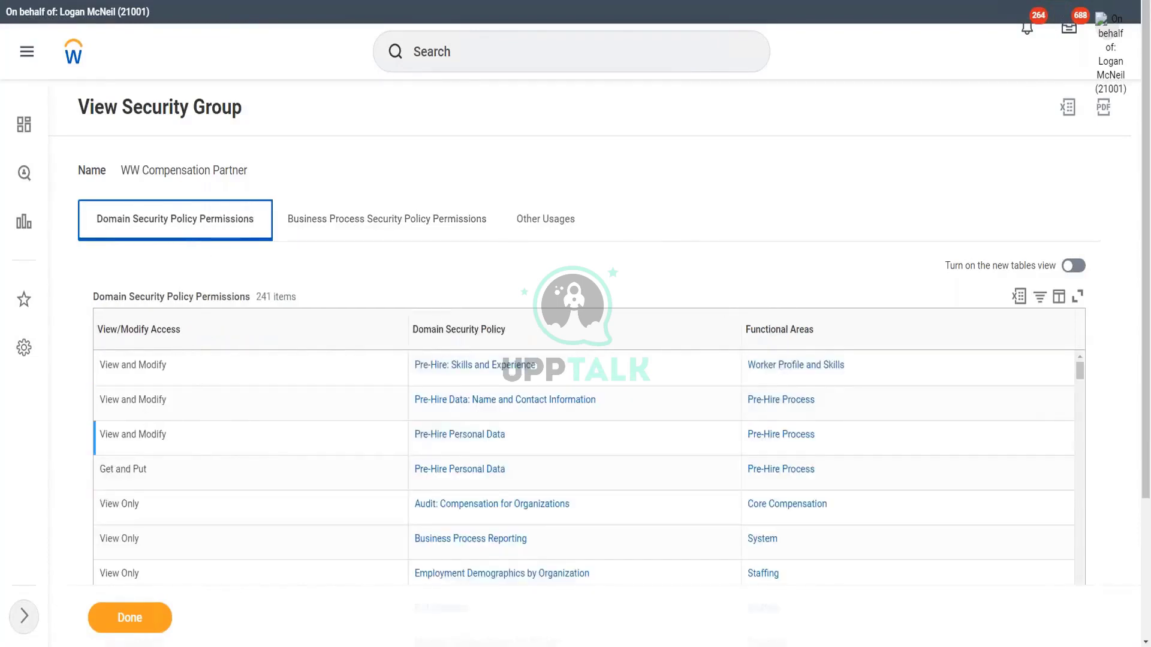
left_click(263, 297)
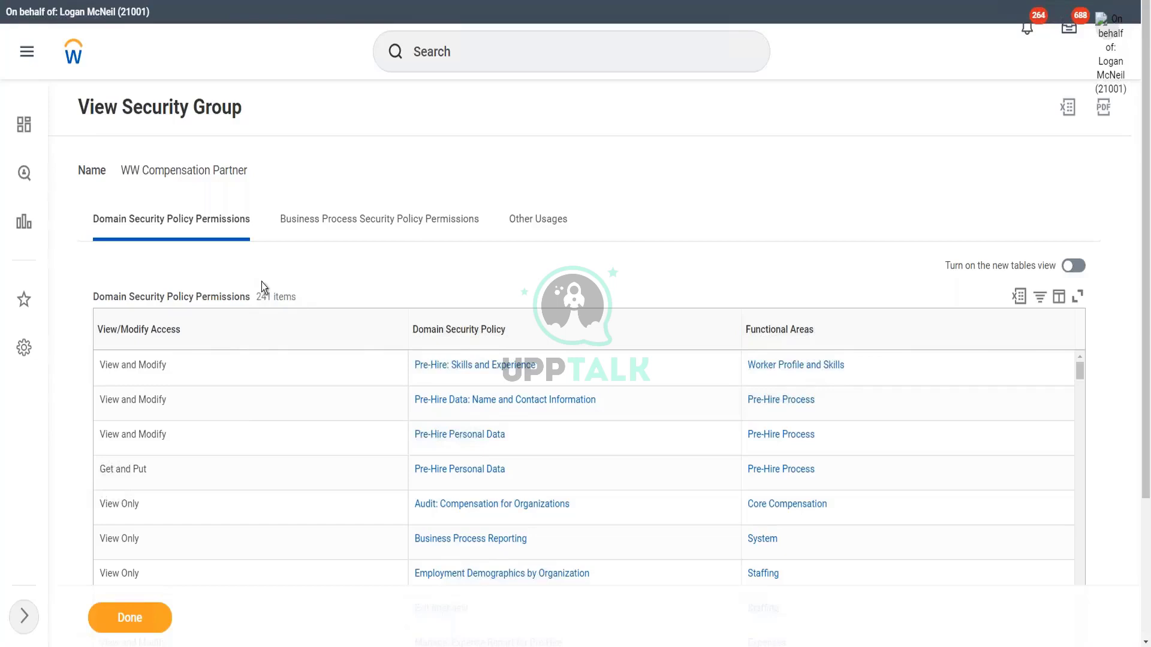
scroll(325, 393, "down", 2)
scroll(261, 369, "up", 2)
left_click(443, 235)
left_click_drag(125, 170, 245, 170)
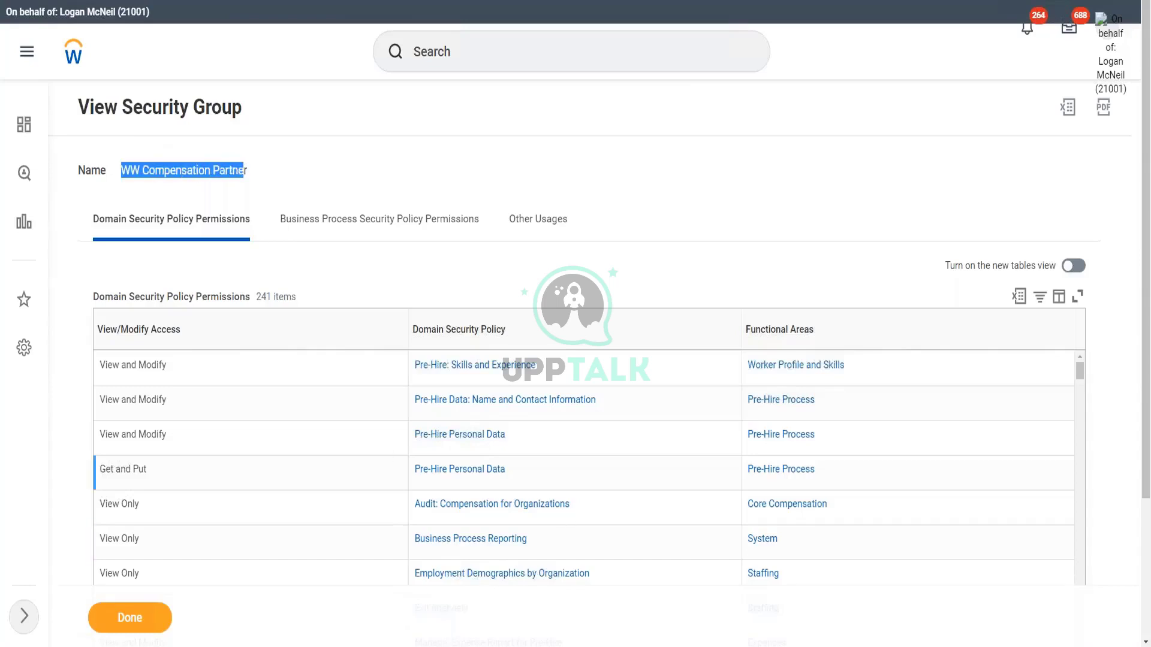
left_click(561, 159)
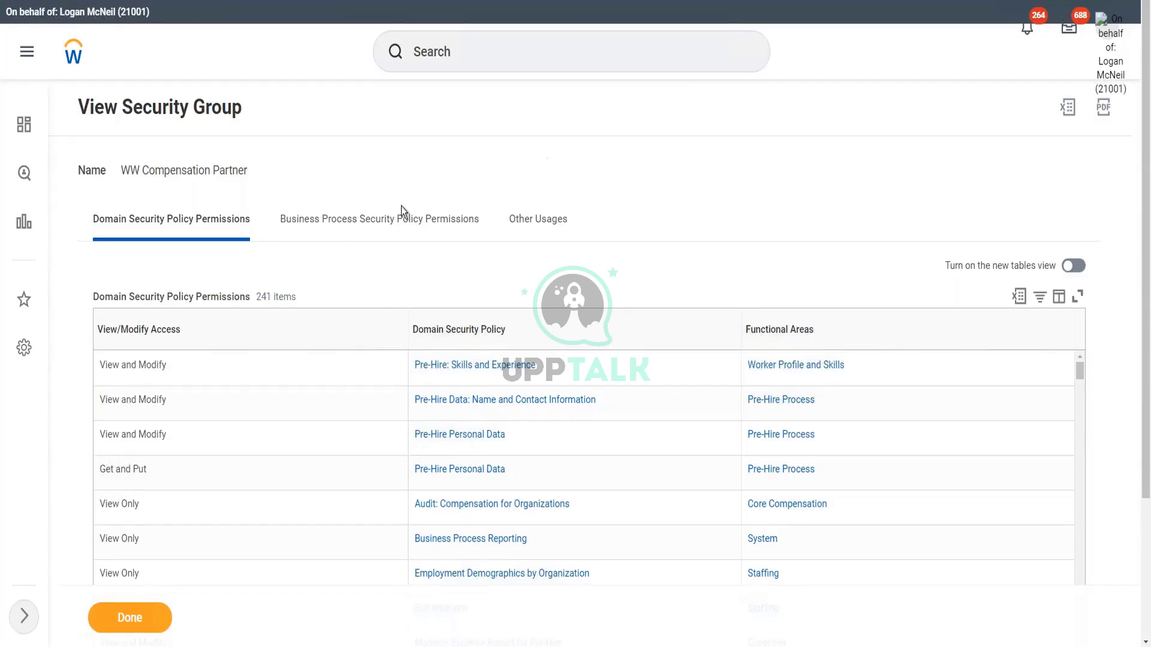
left_click(131, 617)
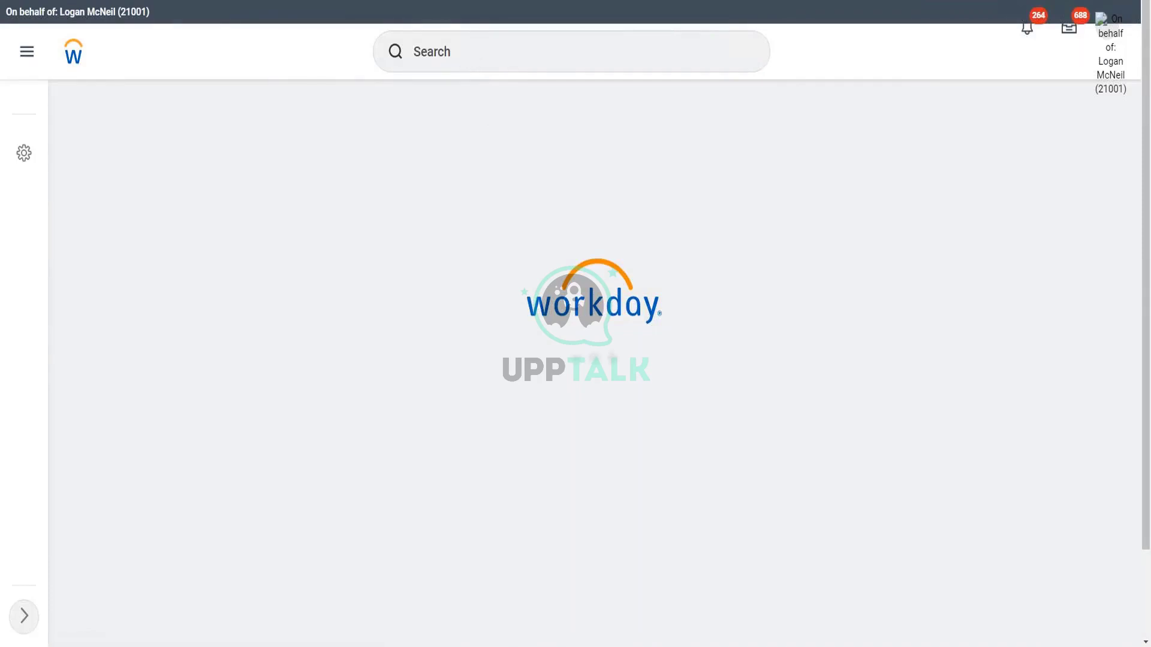
Search for act pen sec pol chan and open the Activate Pending Security Policy Changes task
left_click(420, 52)
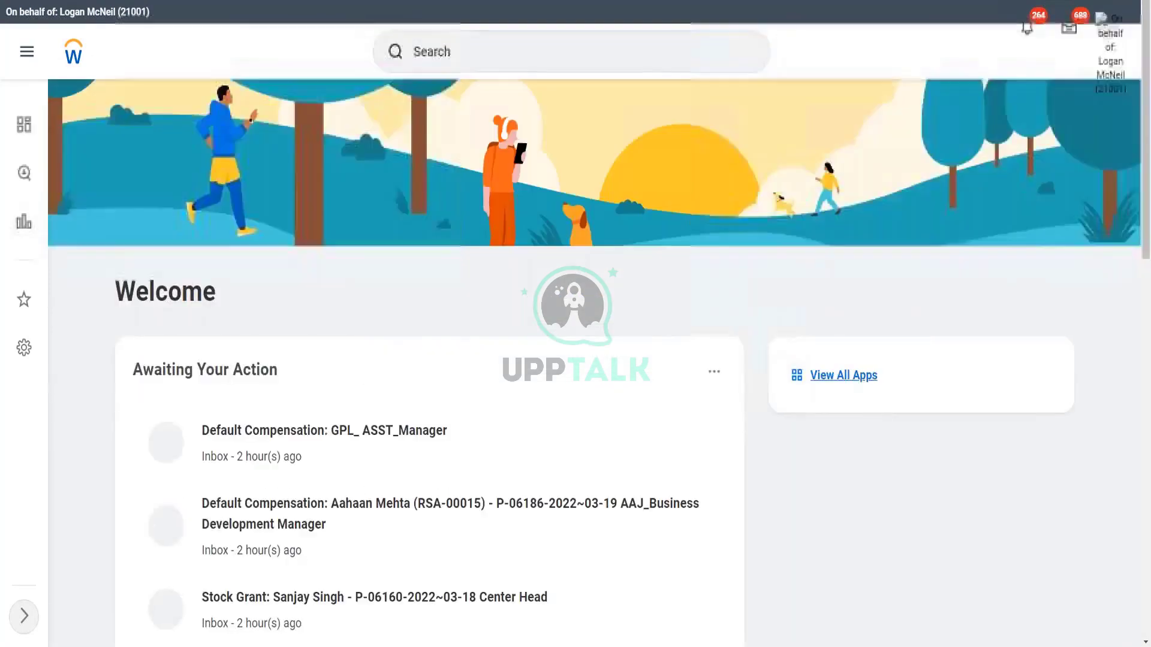
scroll(419, 52, "down", 10)
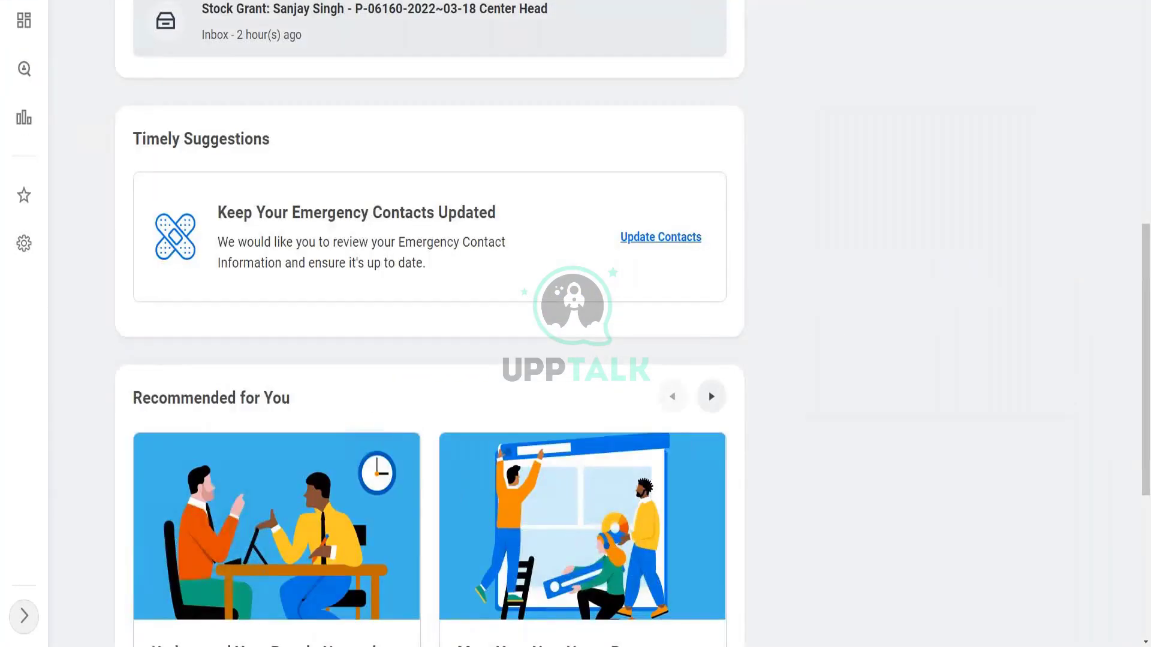
scroll(471, 54, "up", 10)
left_click(470, 52)
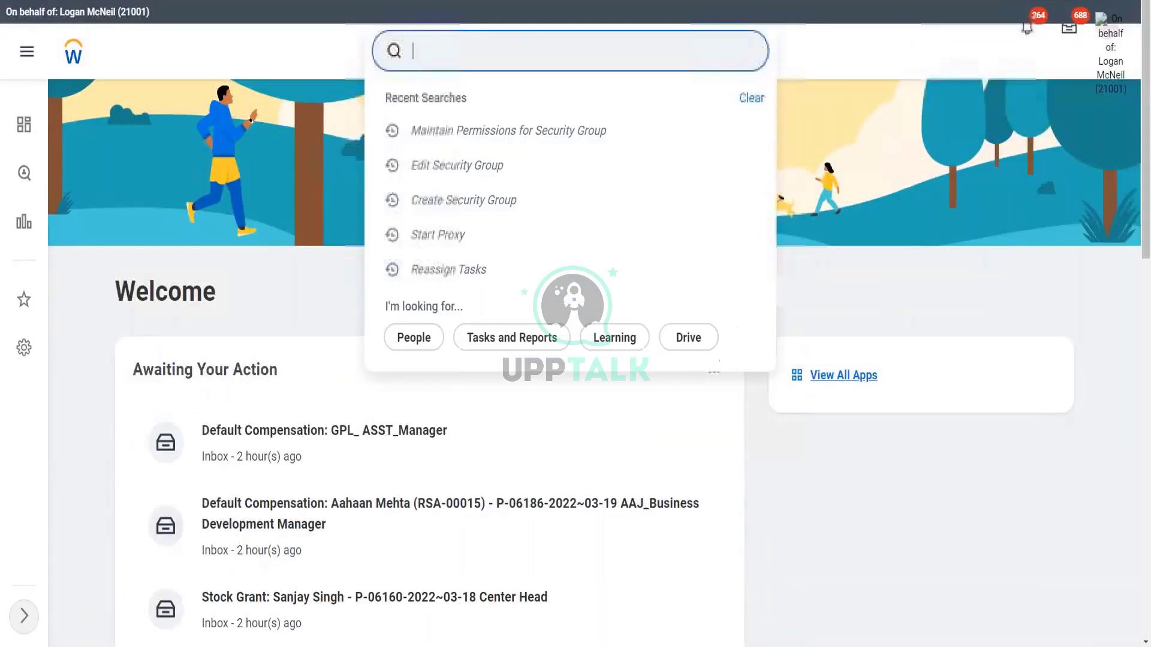
type("act pen sec pol chan")
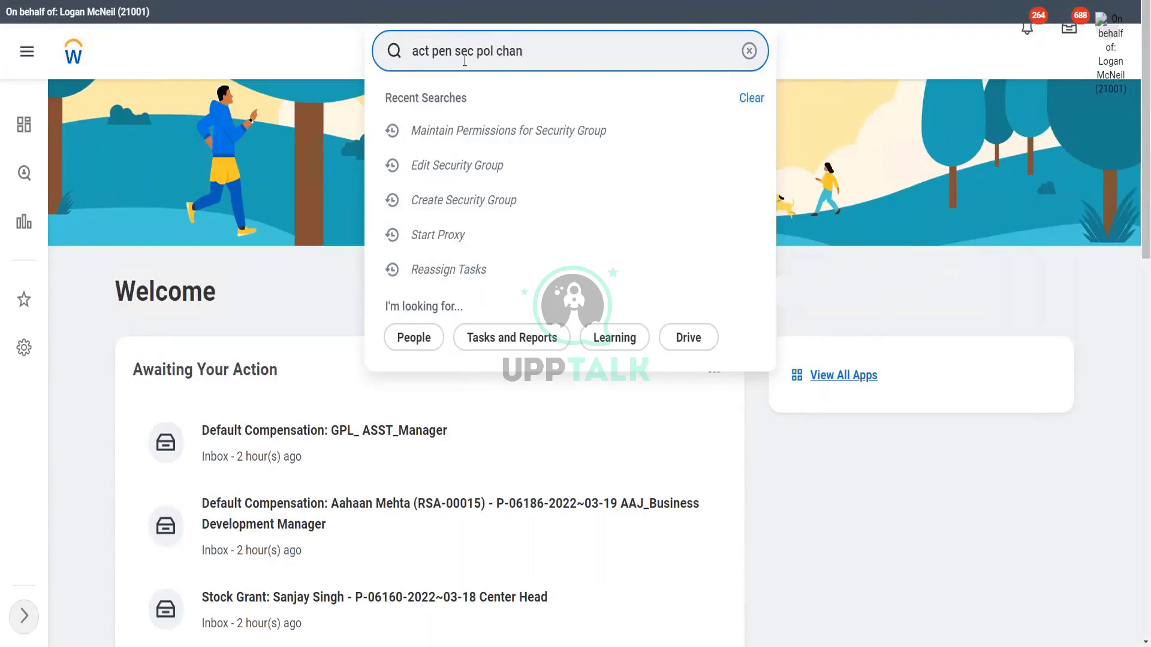
left_click(533, 114)
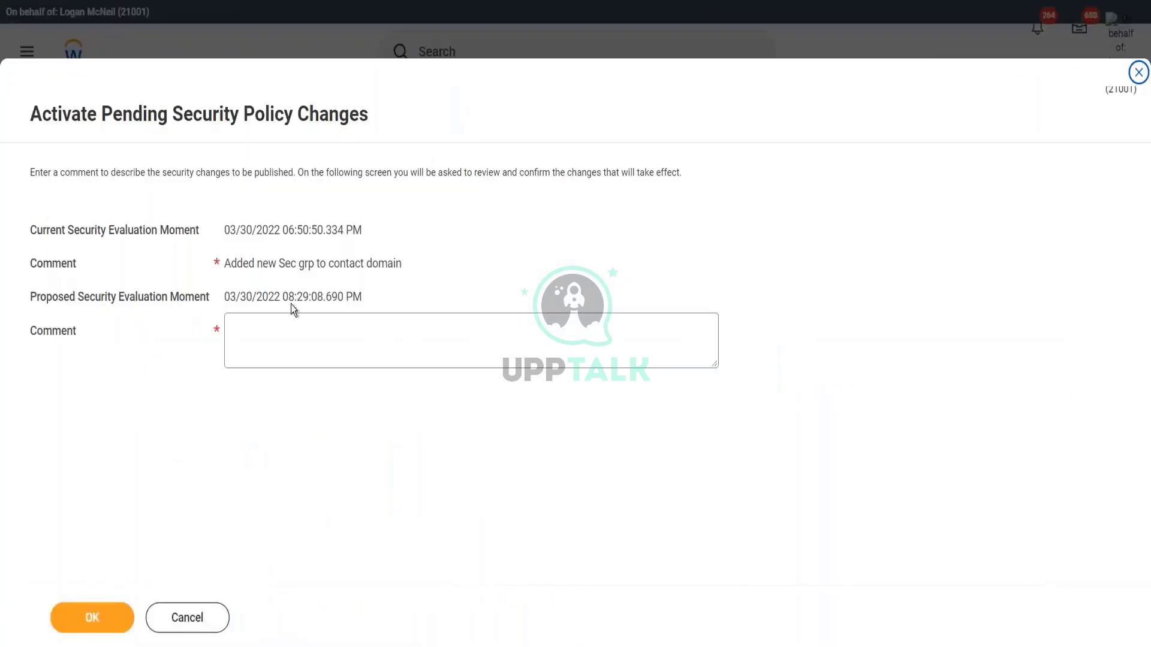
Enter the comment "Copied permissions from HR Partner to Compensation Partner" for the pending security changes and continue to the confirmation
left_click(259, 349)
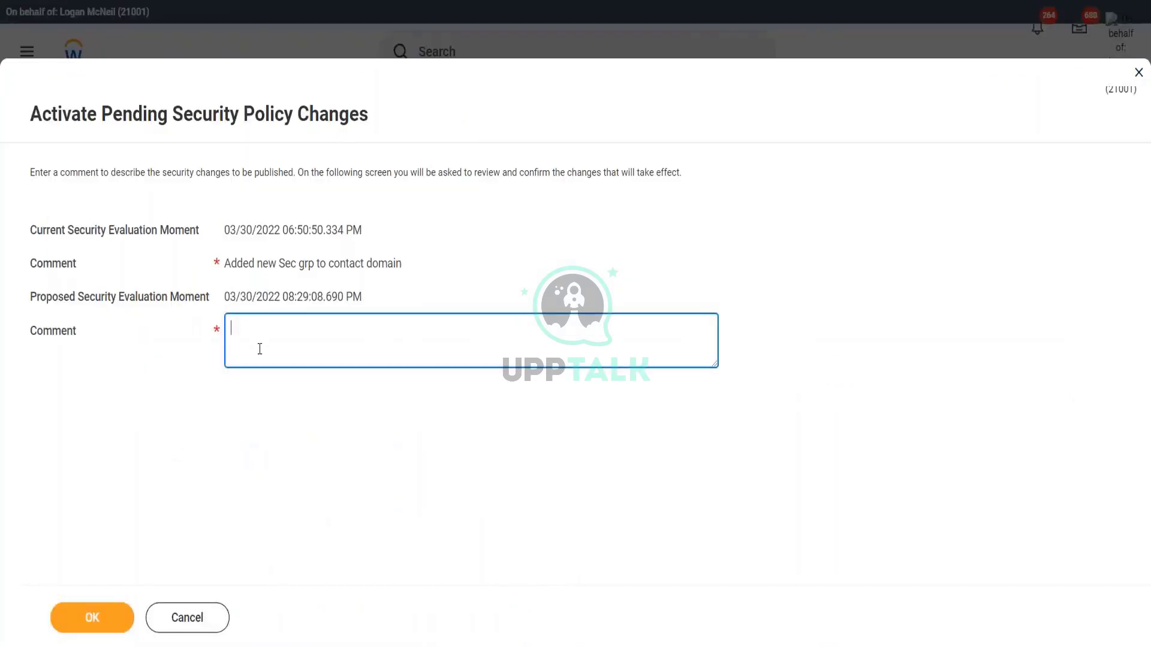
type("Copied permissions from HR Partner to Compensation Partner")
left_click(90, 618)
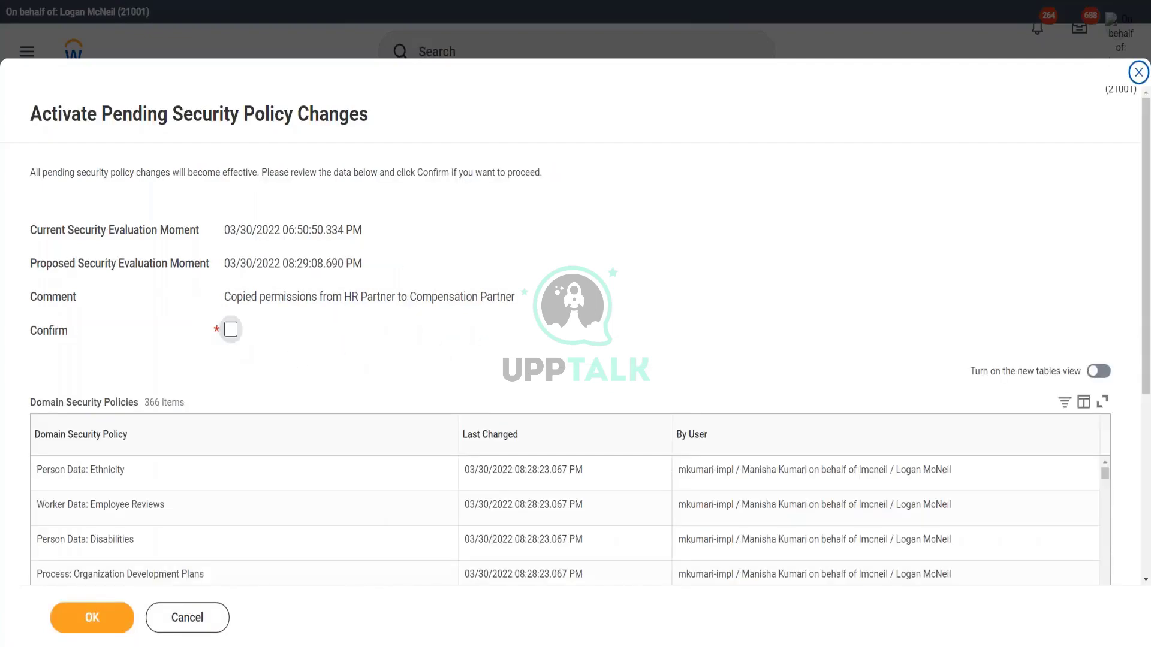
Confirm the pending security policy changes, look through the affected domain security policies, and activate them
left_click(231, 329)
scroll(454, 448, "down", 5)
scroll(564, 347, "up", 3)
scroll(164, 250, "down", 10)
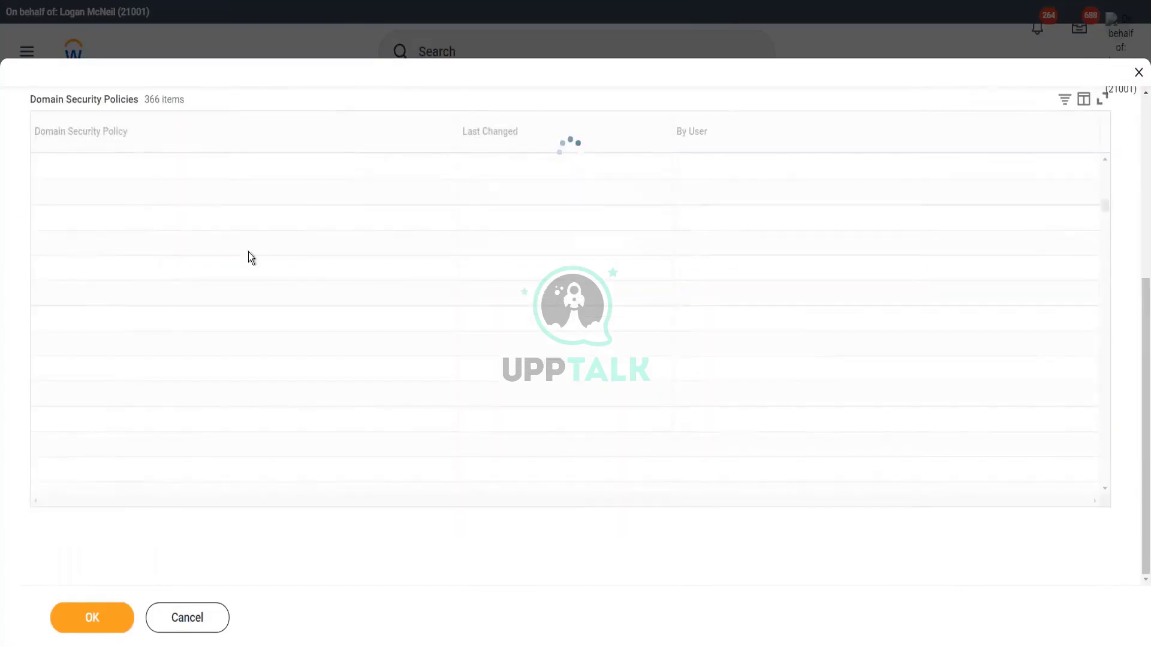
left_click(105, 620)
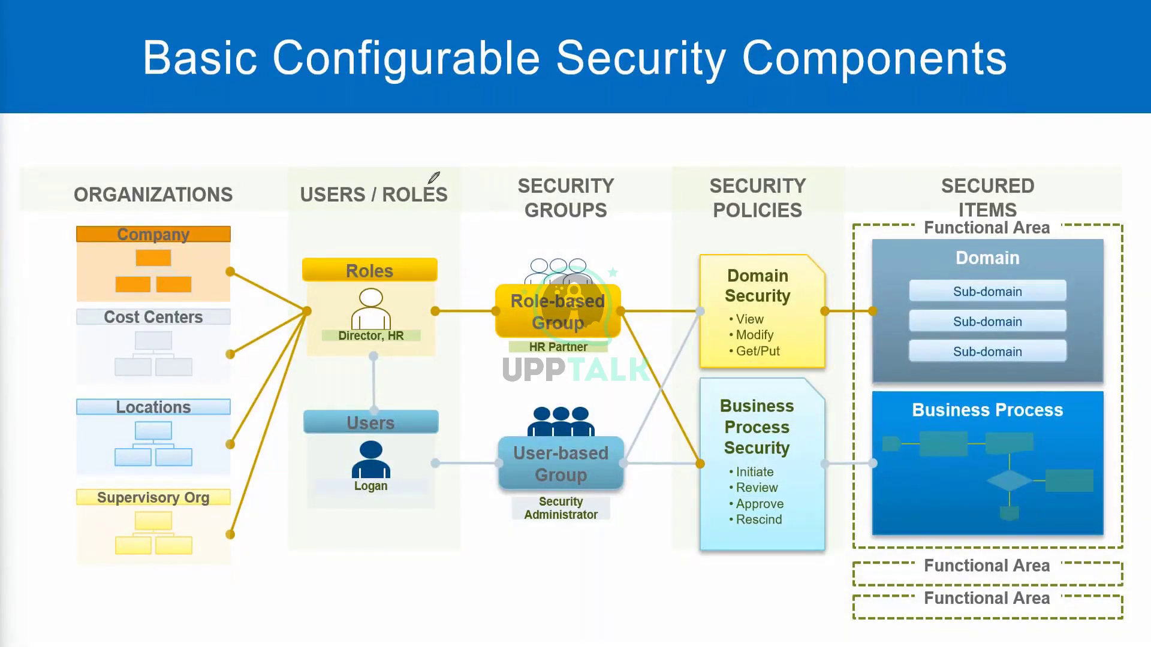
left_click_drag(385, 168, 432, 142)
left_click_drag(556, 160, 582, 140)
left_click_drag(747, 151, 773, 136)
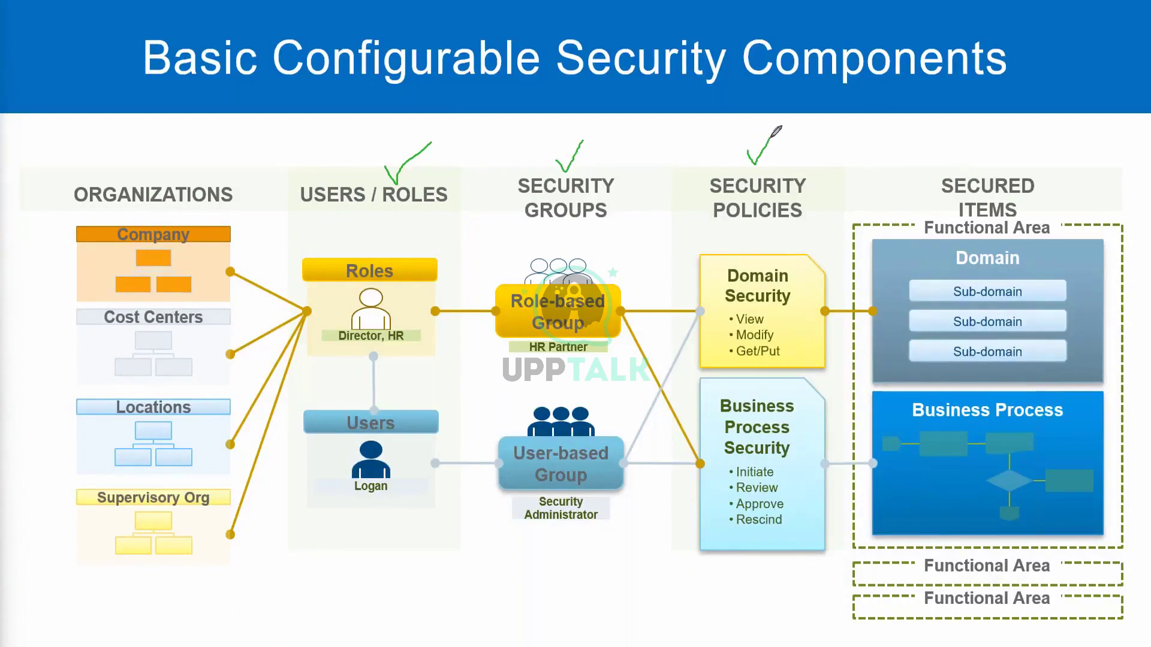
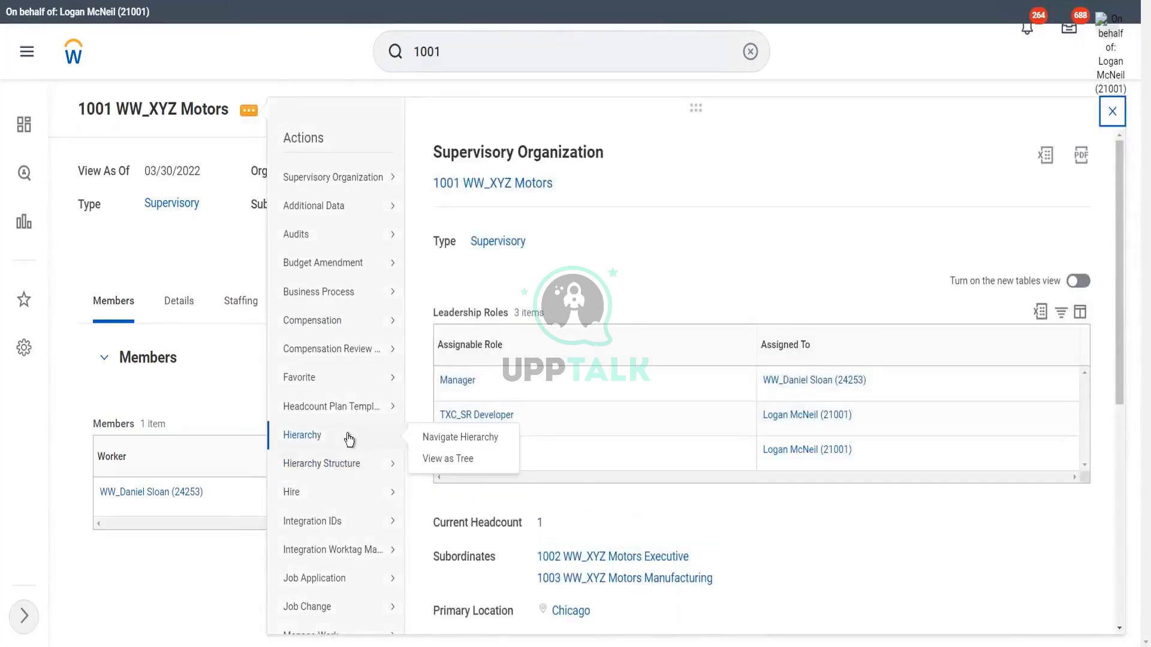
Open Assign Roles for the supervisory organization 1001 WW_XYZ Motors
scroll(336, 491, "down", 3)
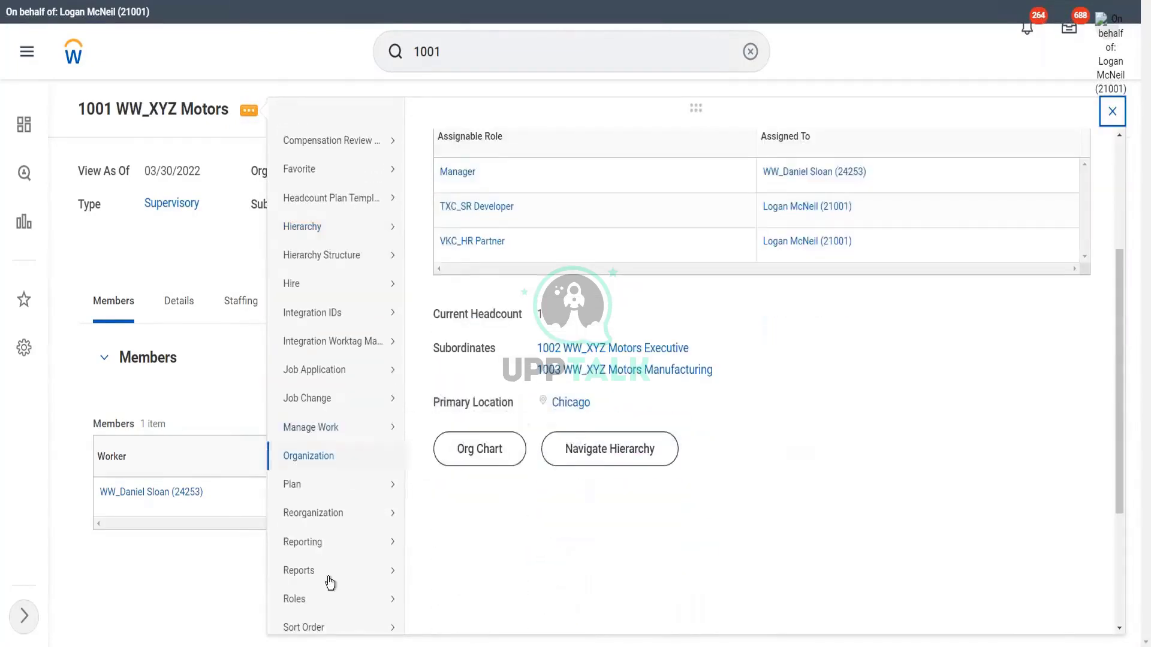
mouse_move(317, 610)
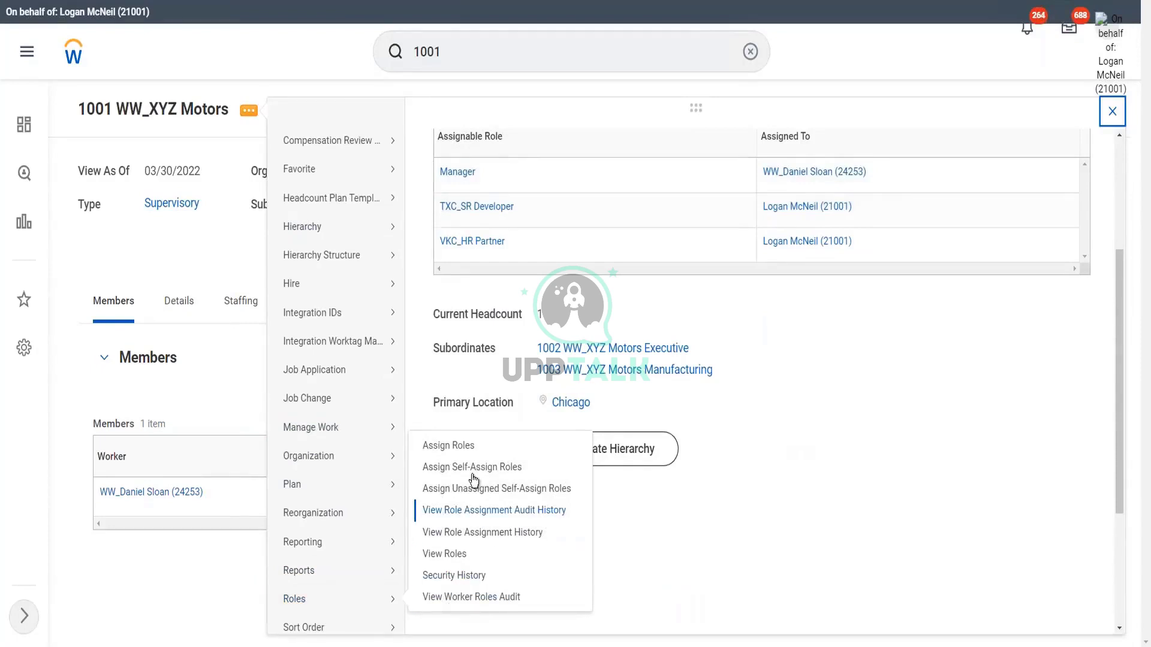
left_click(452, 446)
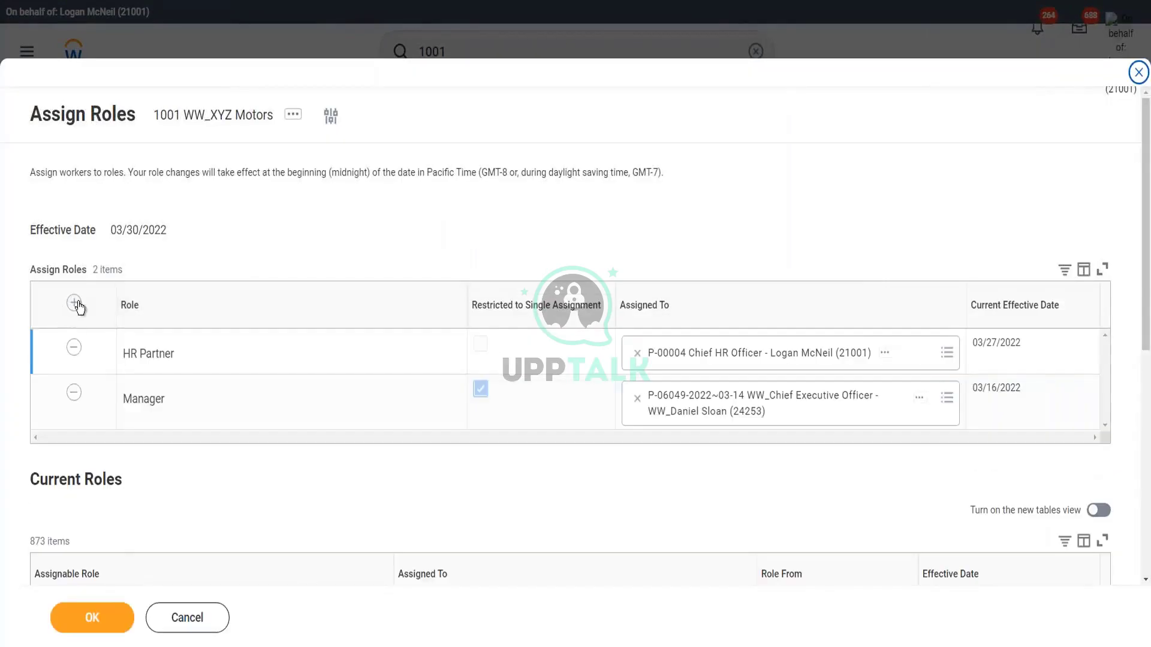
Add a WW Compensation Partner role row and assign it to the worker in the Chief Financial Officer position
left_click(86, 305)
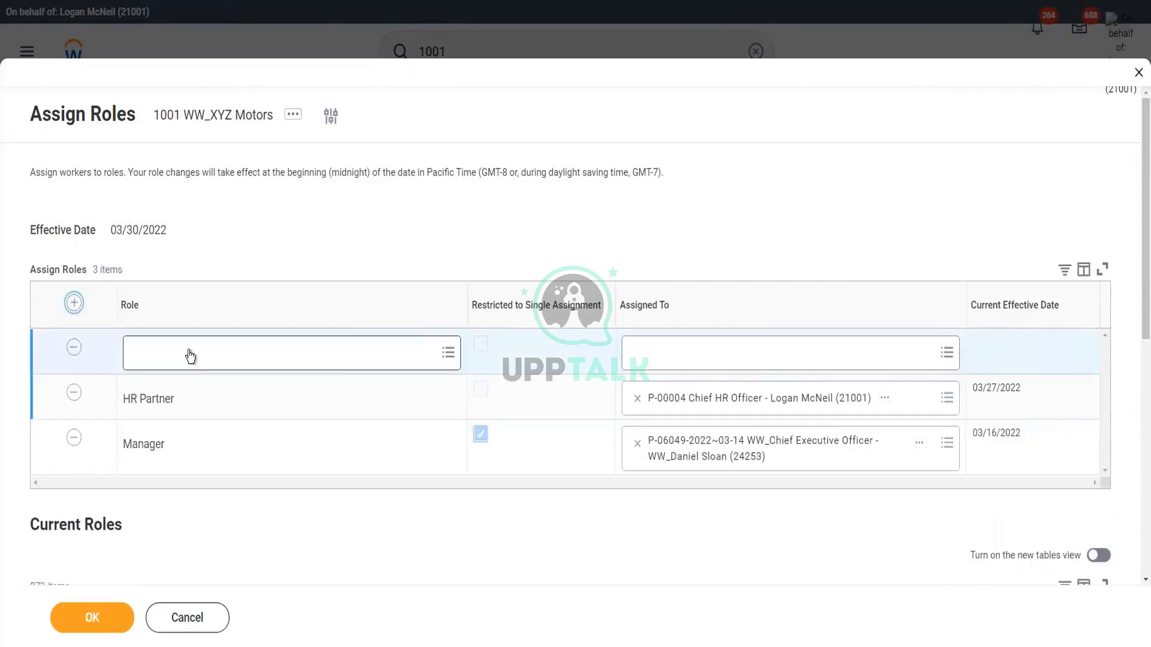
left_click(190, 356)
type("ww comp")
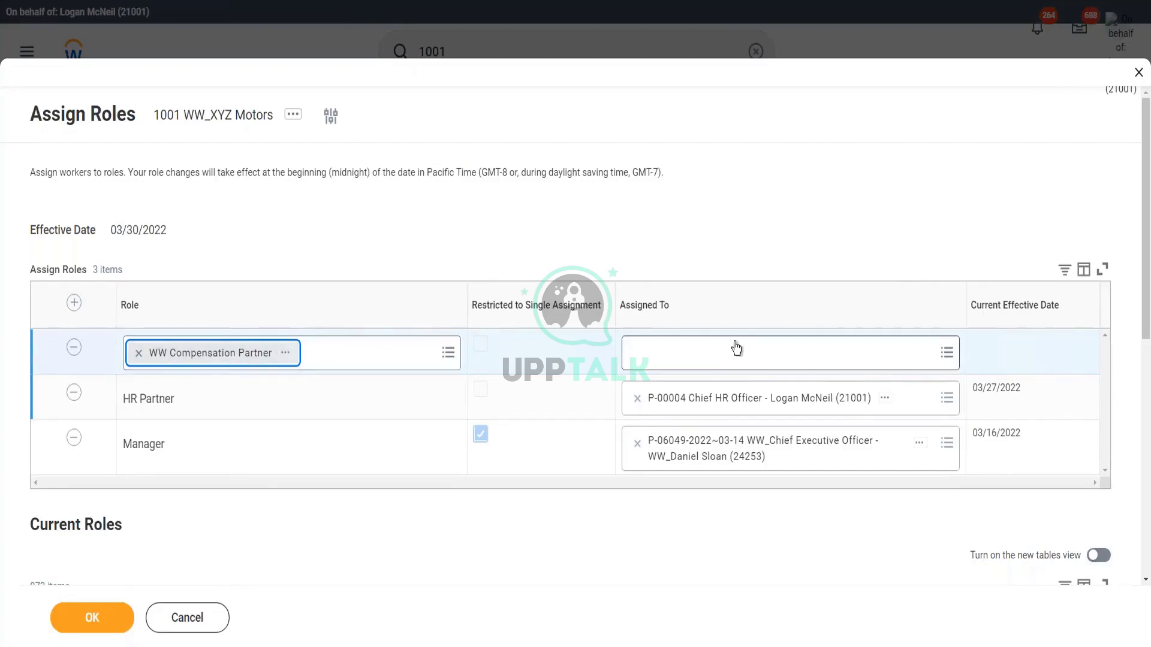
left_click(698, 363)
type("teresa s")
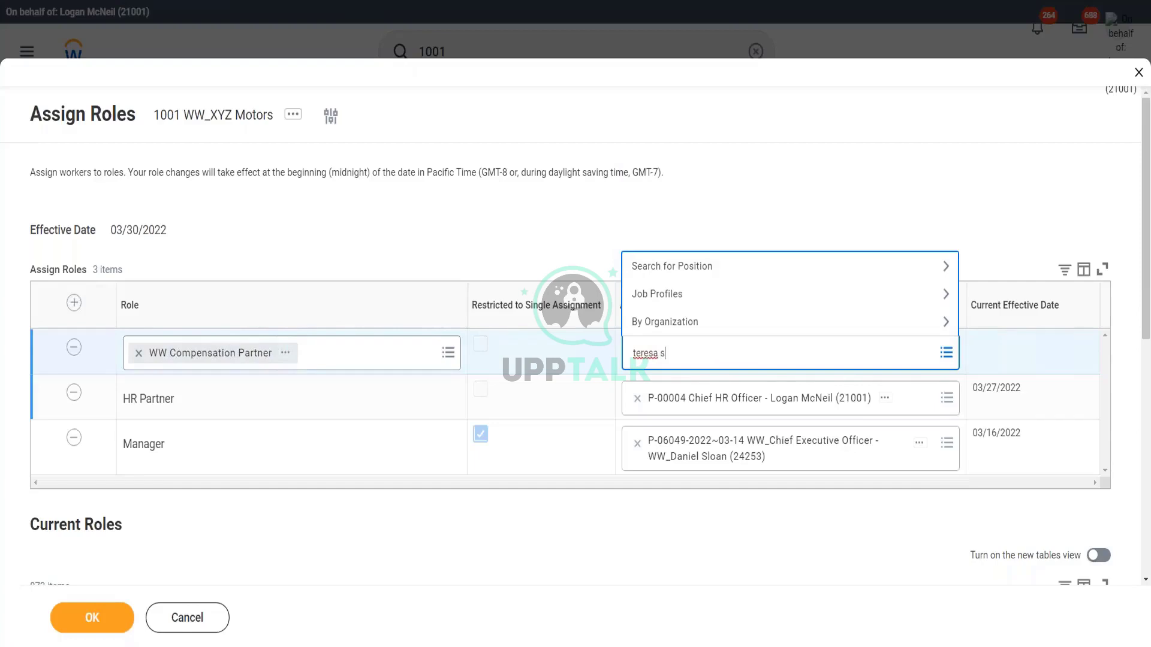
type("err")
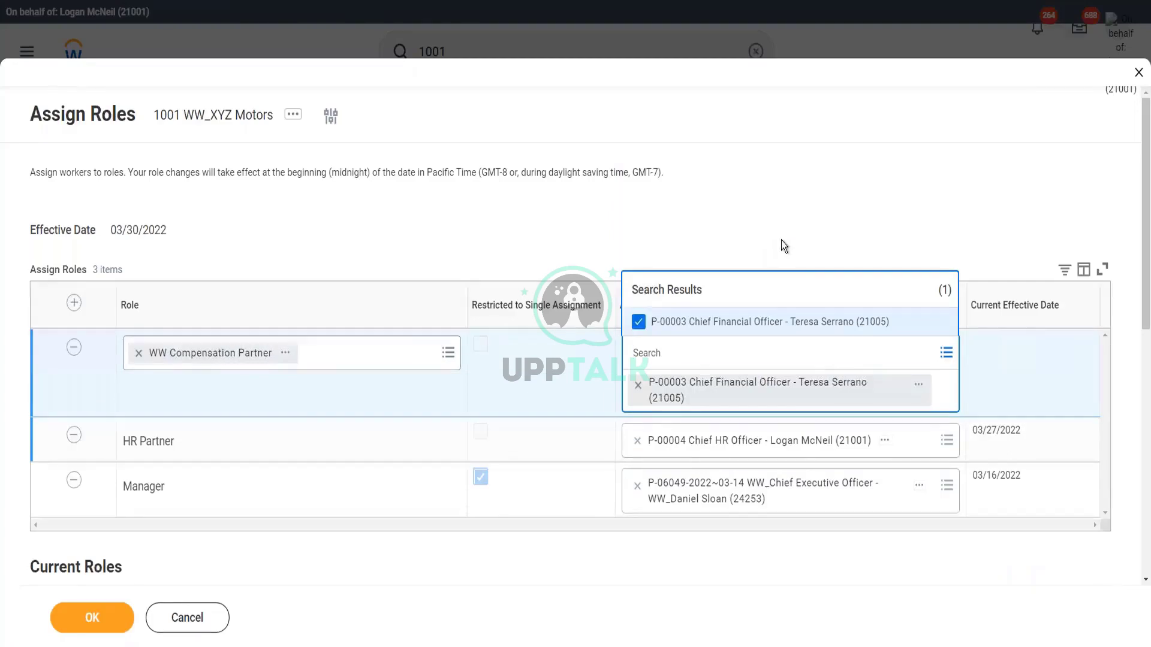
left_click(782, 243)
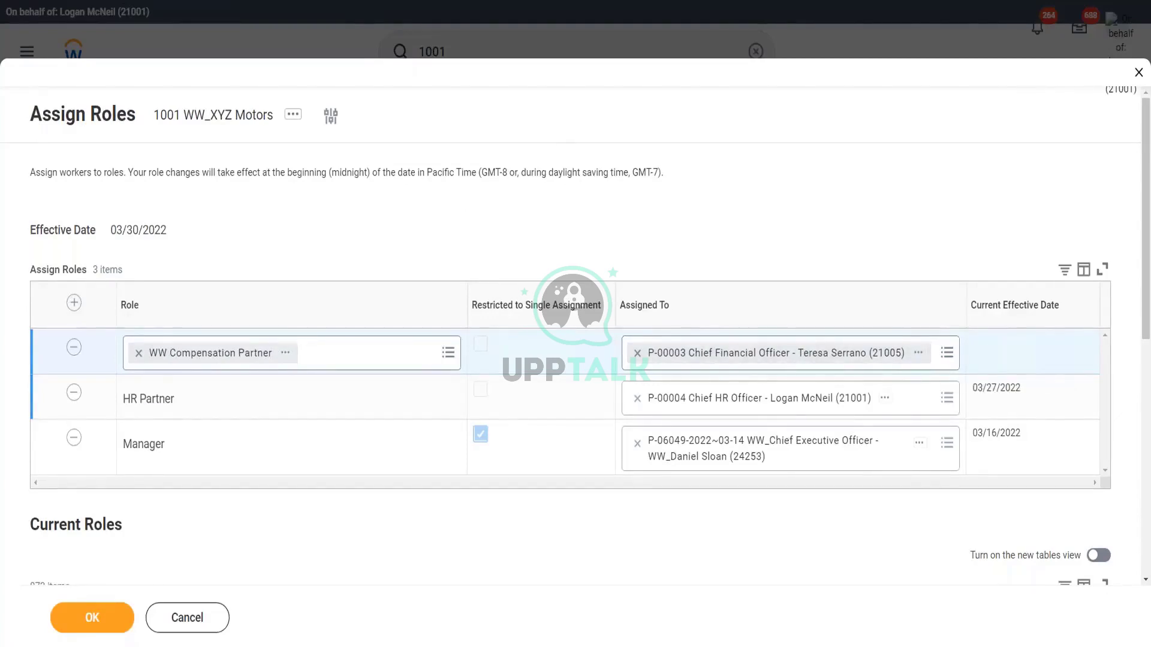
Add the worker in the P-00004 Chief HR Officer position to the WW Compensation Partner role assignment
mouse_move(517, 365)
left_mouse_down()
mouse_move(508, 321)
mouse_move(459, 336)
mouse_move(496, 362)
mouse_move(519, 347)
left_mouse_up()
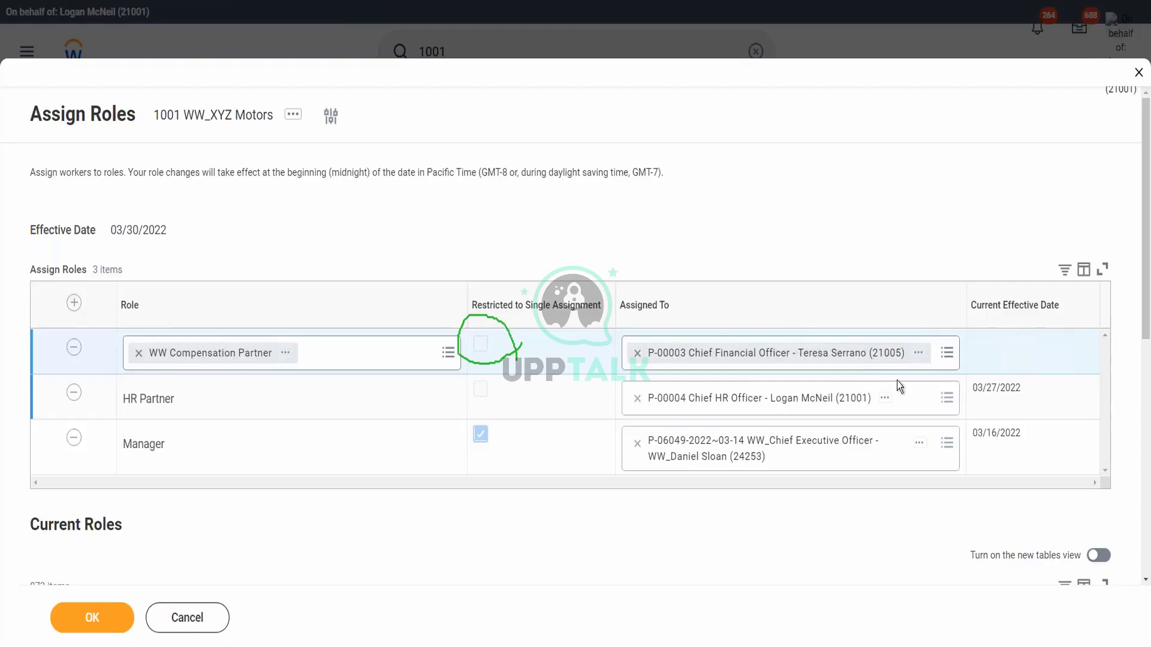
left_click(936, 365)
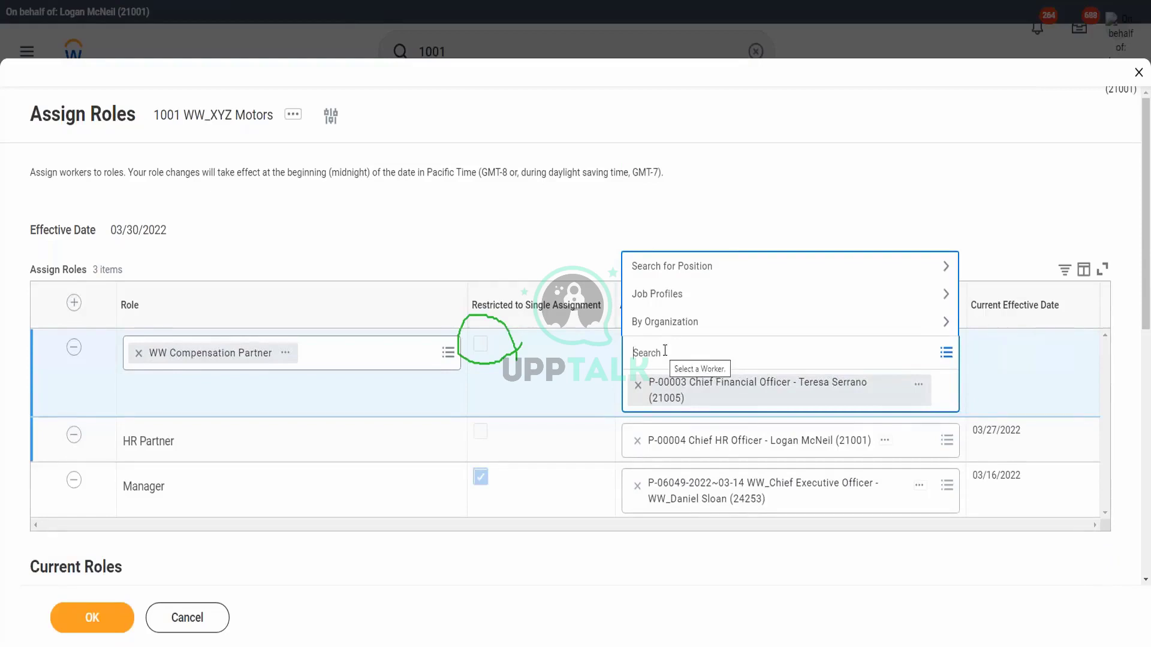
type("logan mcneil")
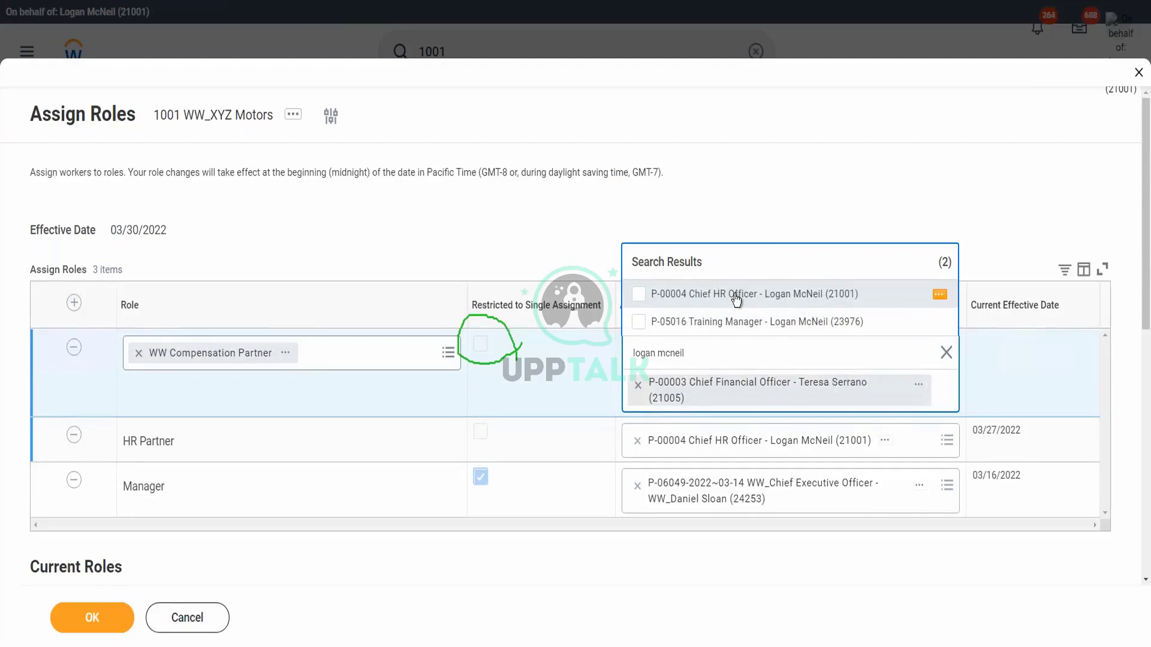
left_click(737, 300)
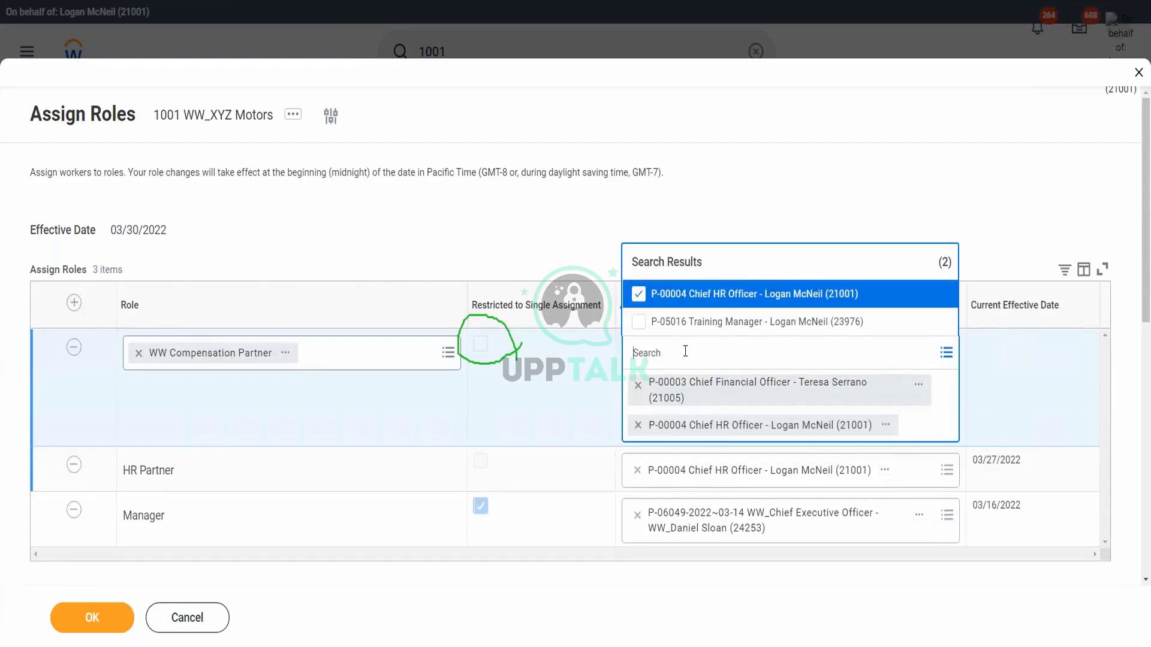
Add the worker in the Manager Information Analysis position to the WW Compensation Partner role and submit the role assignments
type("bettey liu")
key("Return")
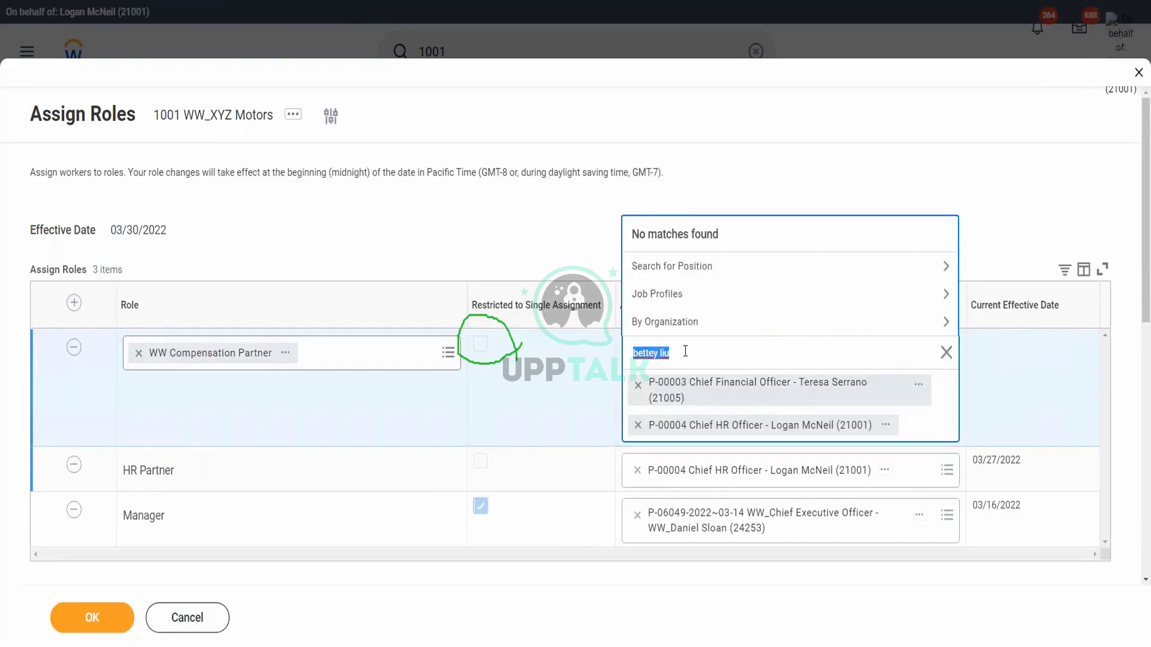
type("megan")
key("Return")
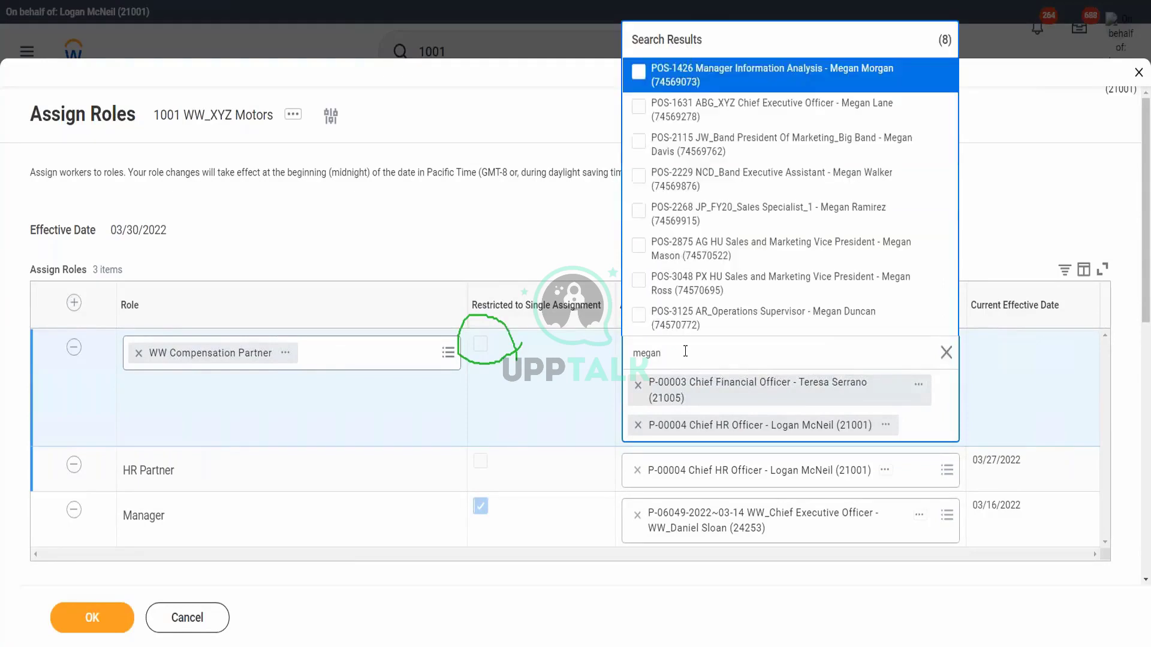
key("Return")
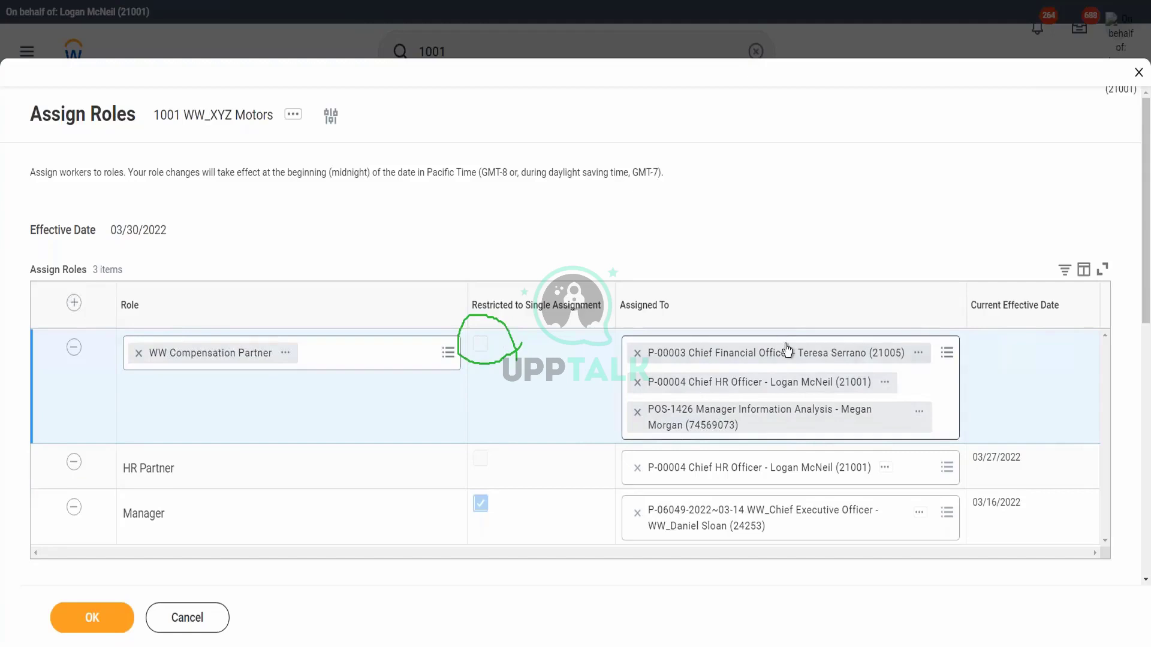
left_click(92, 618)
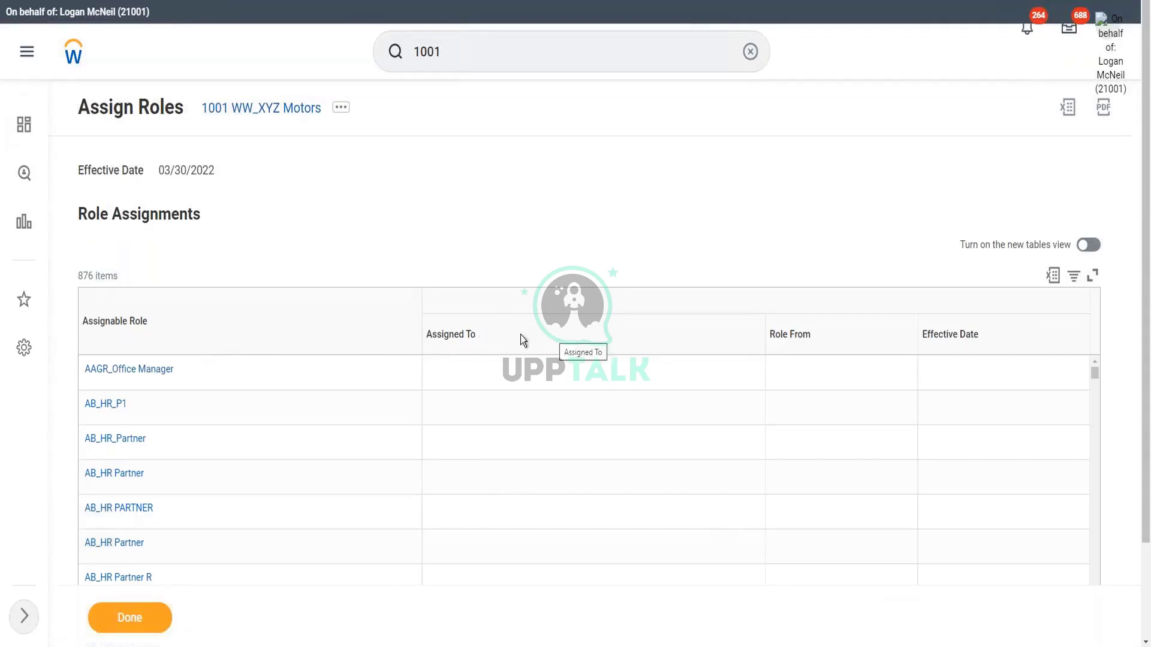
Filter the role assignments to the assignable role WW Compensation Partner and review which workers are assigned
left_click(233, 335)
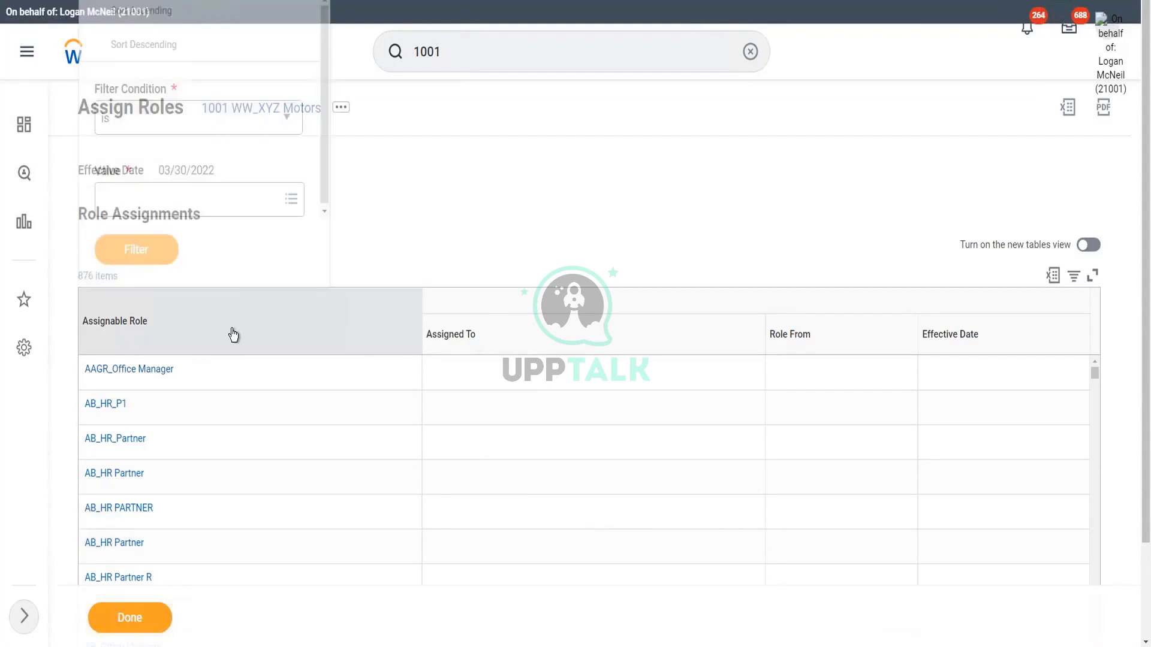
left_click(155, 205)
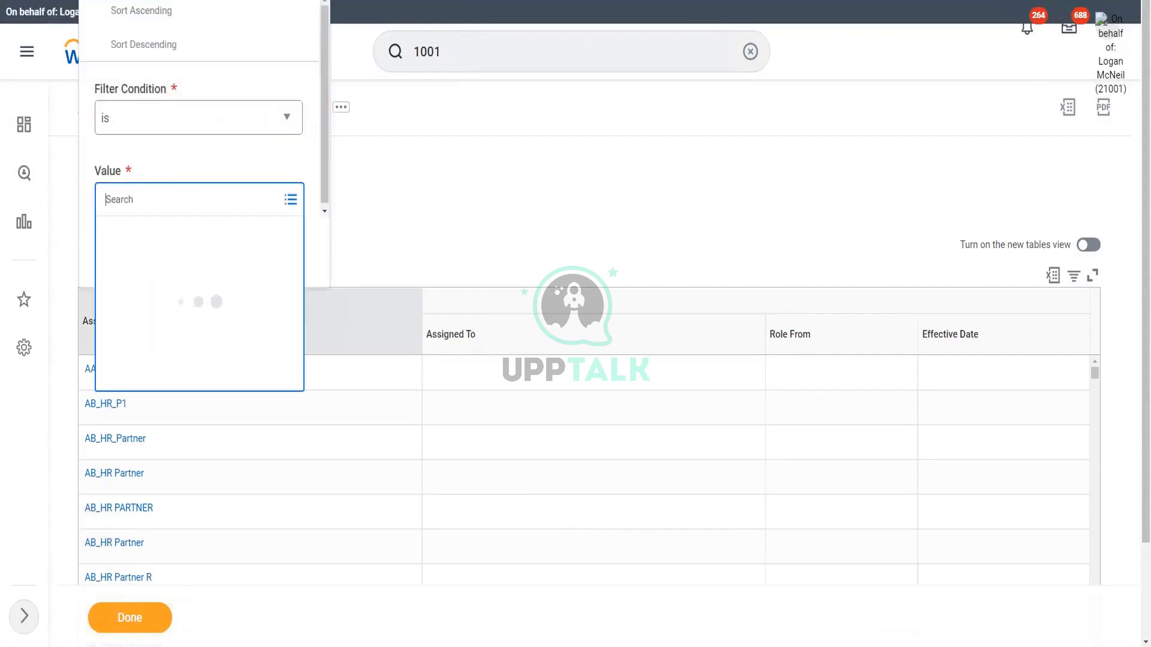
type("WW Comp")
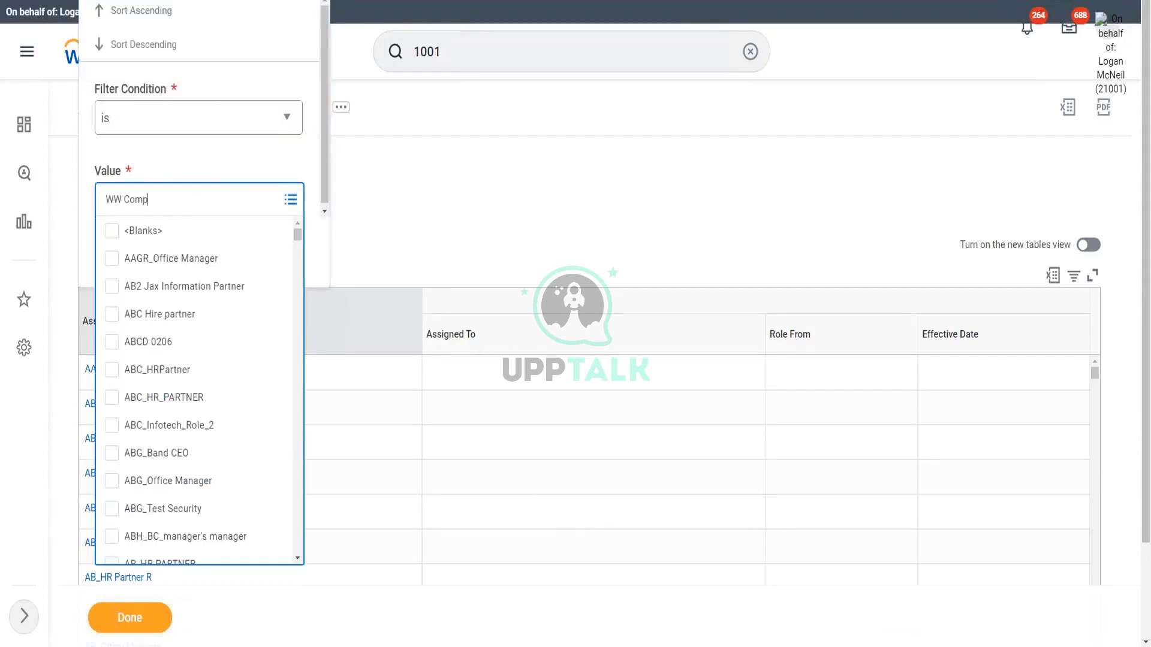
key("Return")
left_click(155, 250)
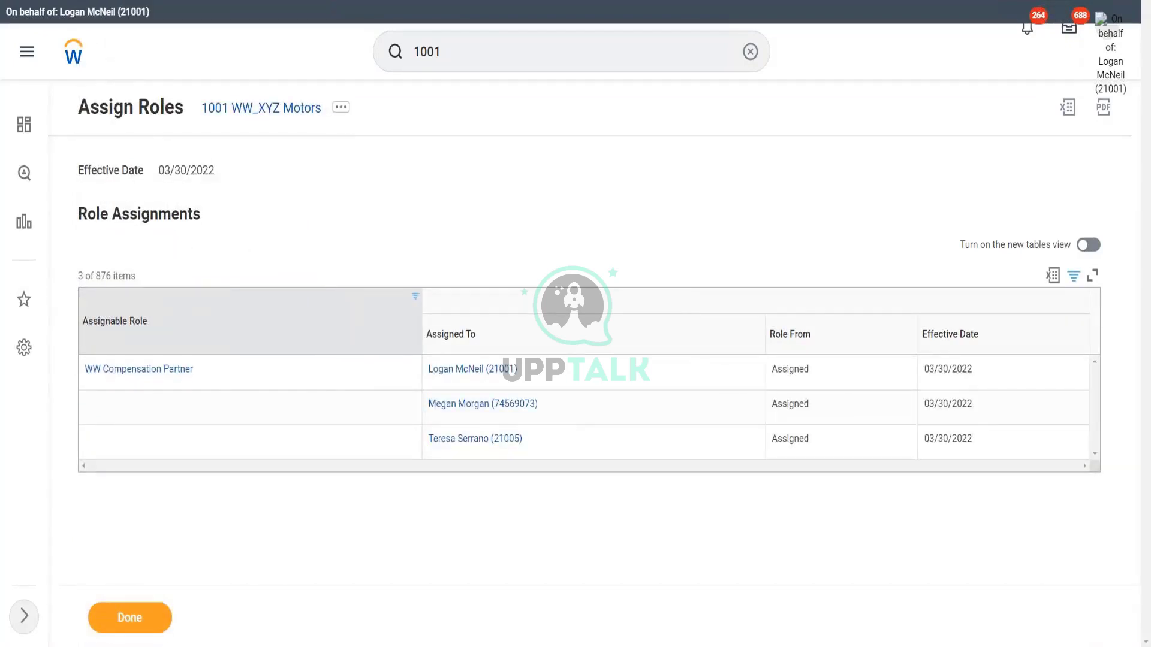
mouse_move(562, 462)
left_mouse_down()
mouse_move(446, 278)
mouse_move(443, 462)
mouse_move(572, 455)
left_mouse_up()
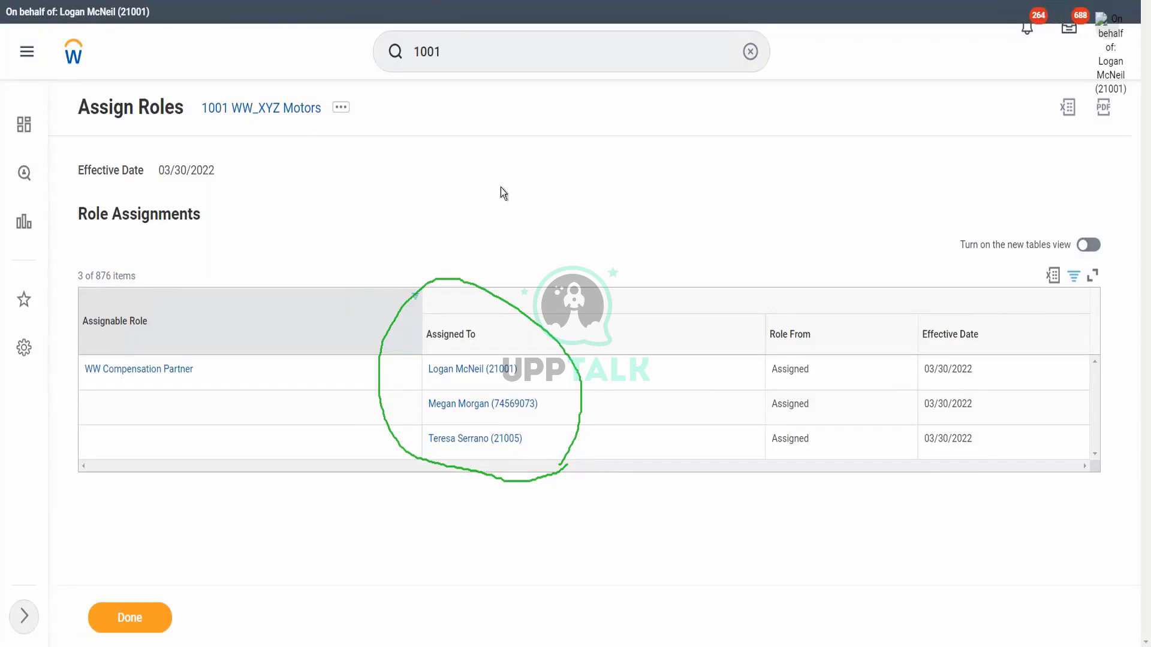
Open the roles of the subordinate organization 1003 WW_XYZ Motors Manufacturing from 1001 WW_XYZ Motors
left_click(274, 110)
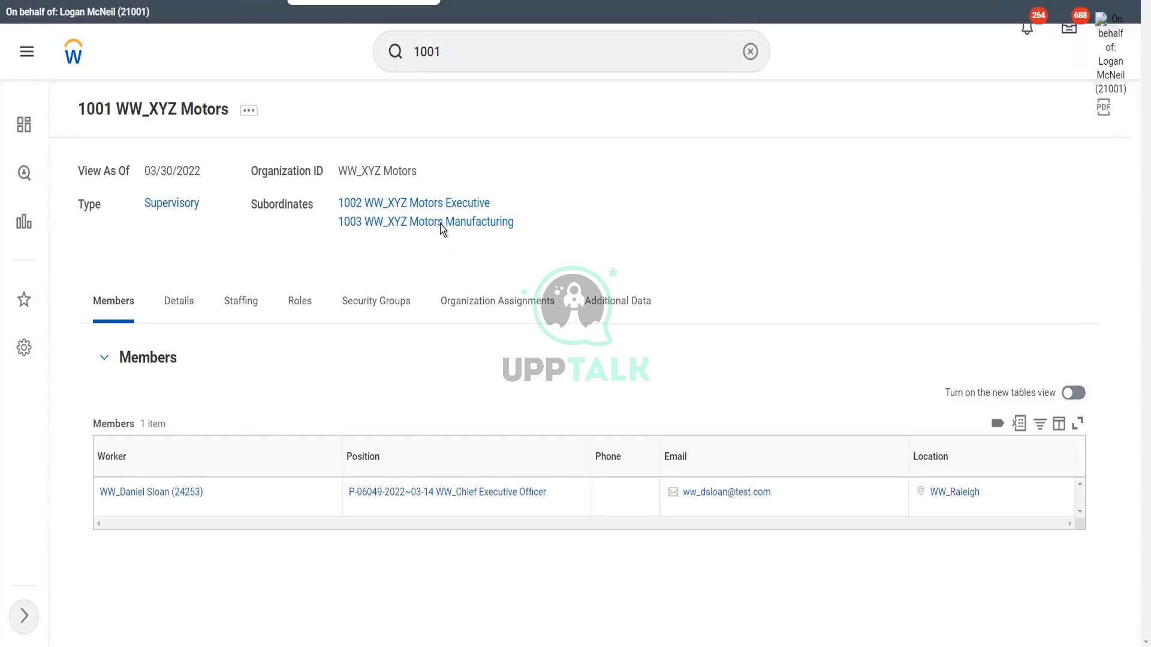
mouse_move(437, 224)
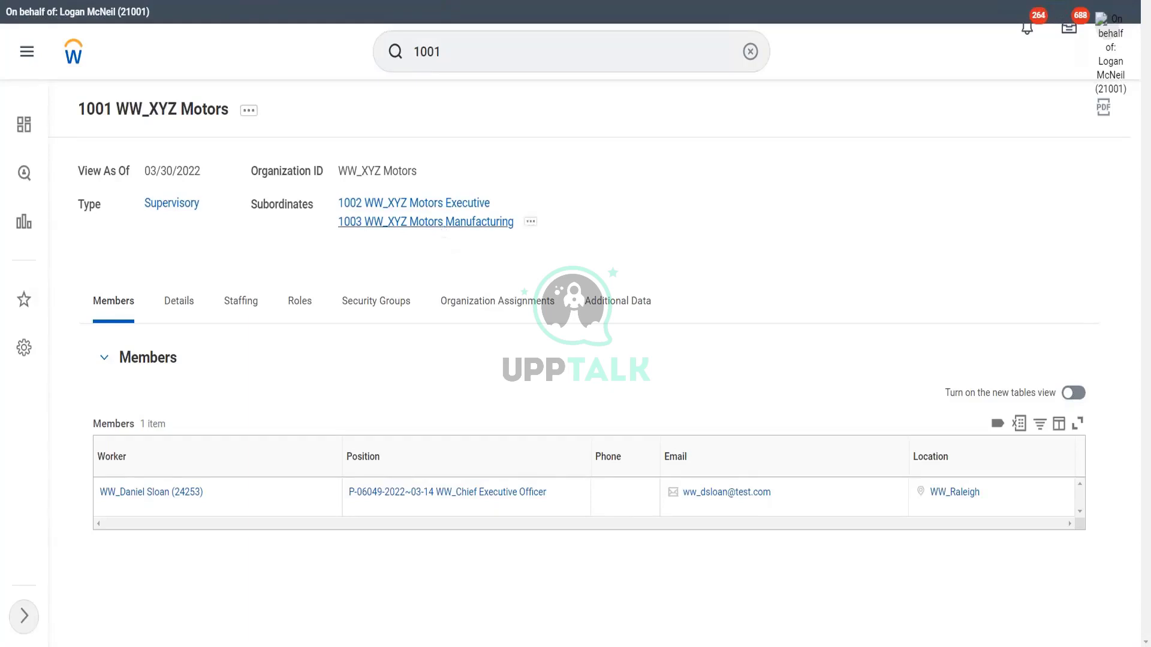
left_click(437, 222)
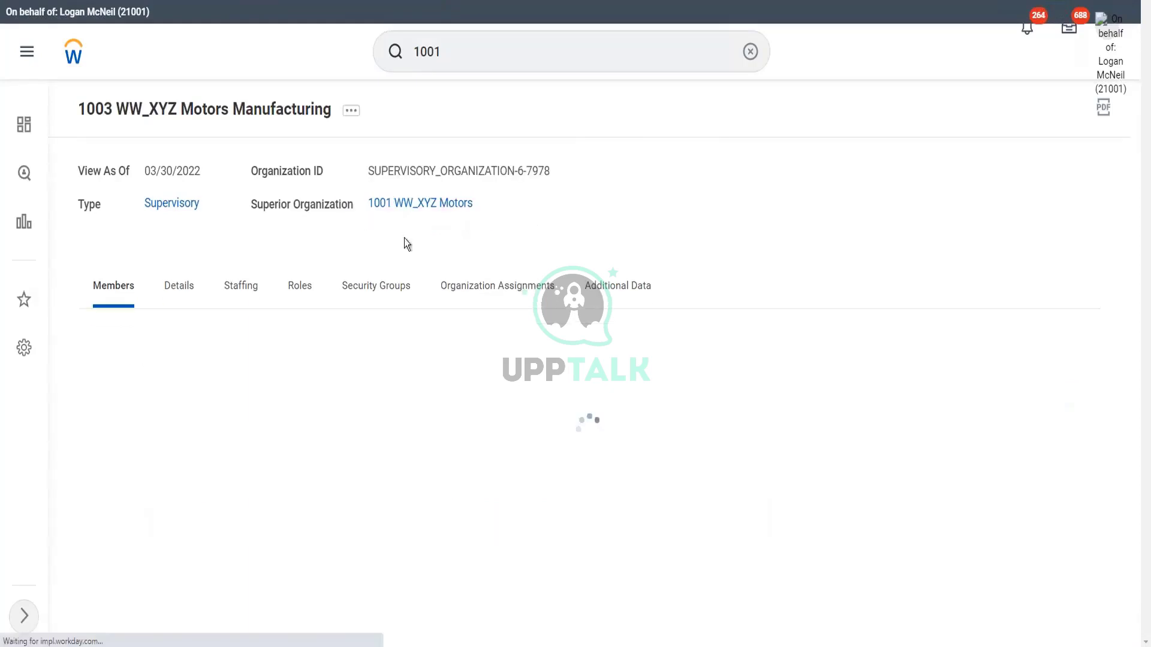
left_click(302, 294)
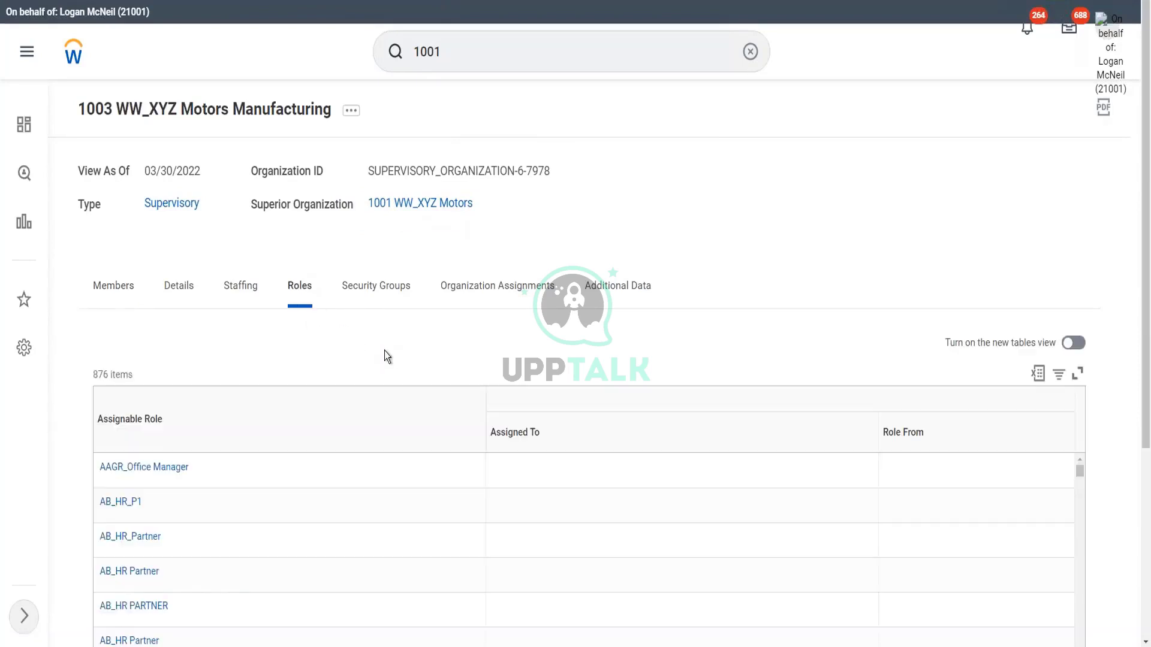
scroll(342, 313, "down", 2)
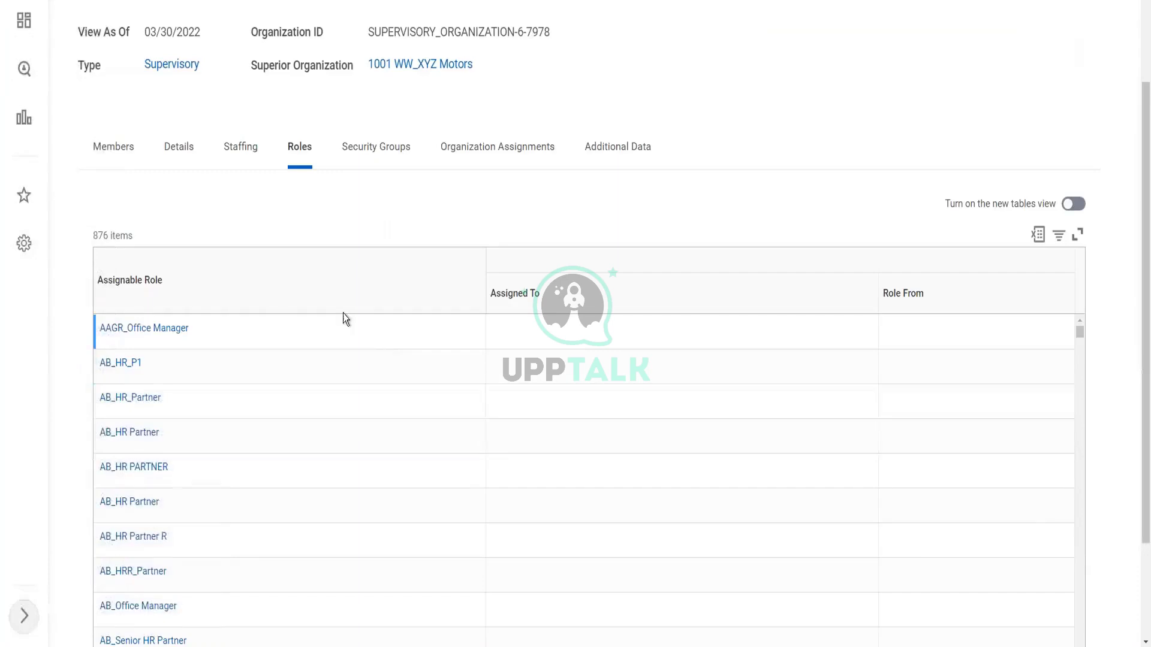
Filter the Manufacturing organization's roles to WW Compensation Partner and check where each worker's role comes from
left_click(333, 282)
left_click(172, 521)
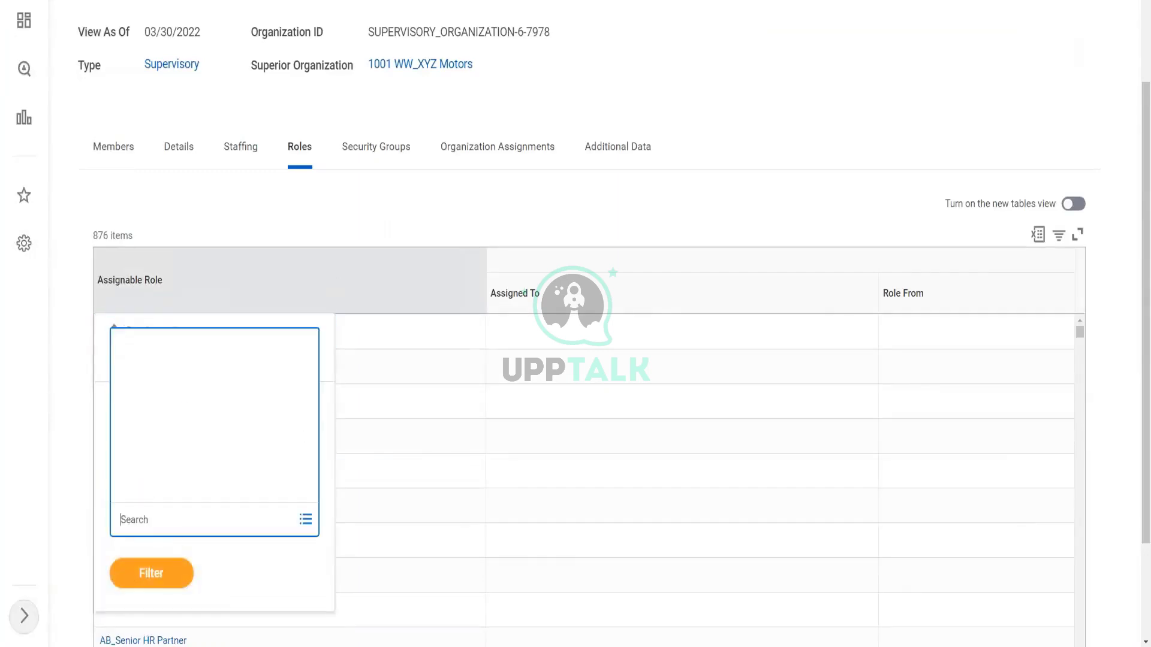
type("comp part")
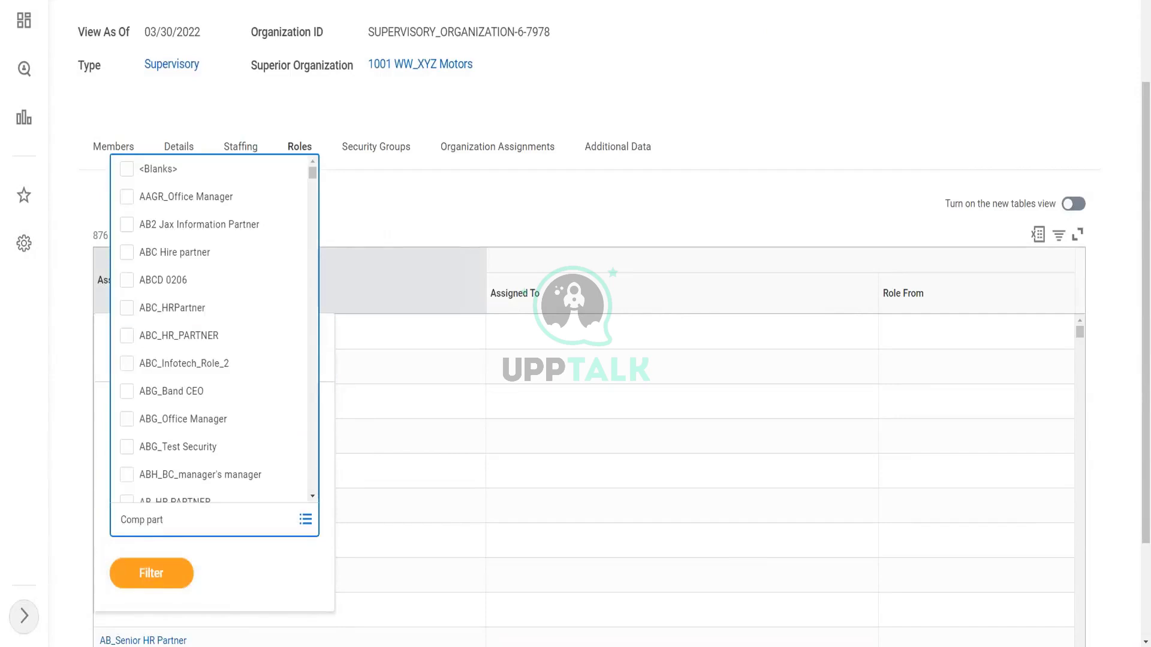
key("Return")
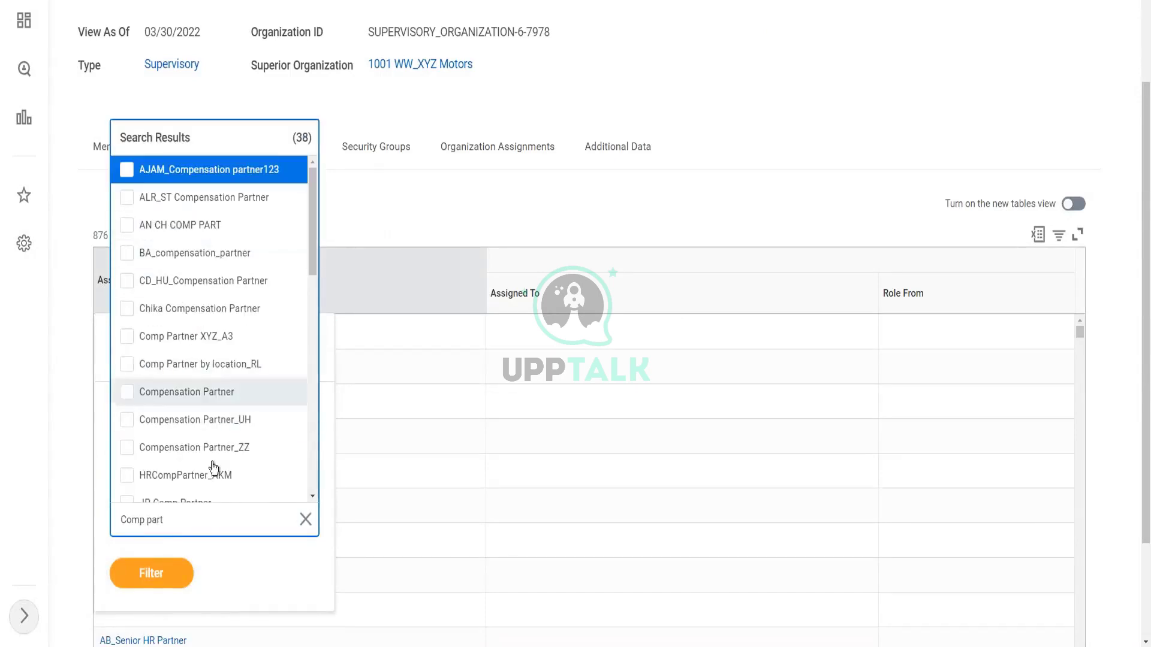
key("ctrl+a")
type("WW Comp")
key("Return")
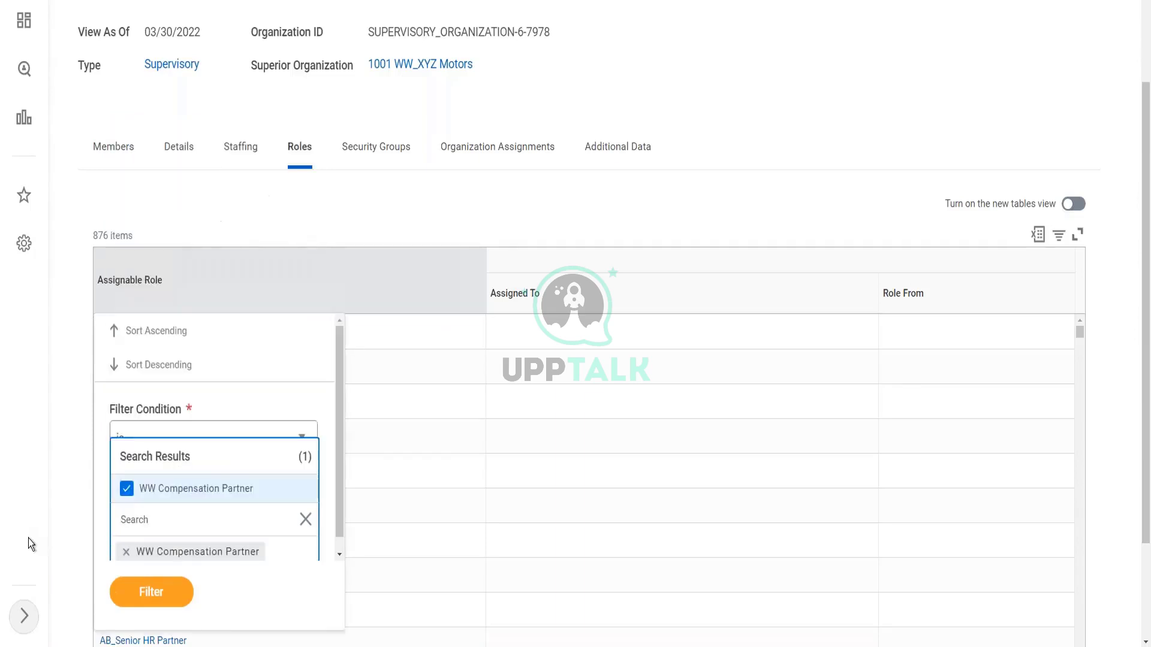
left_click(160, 596)
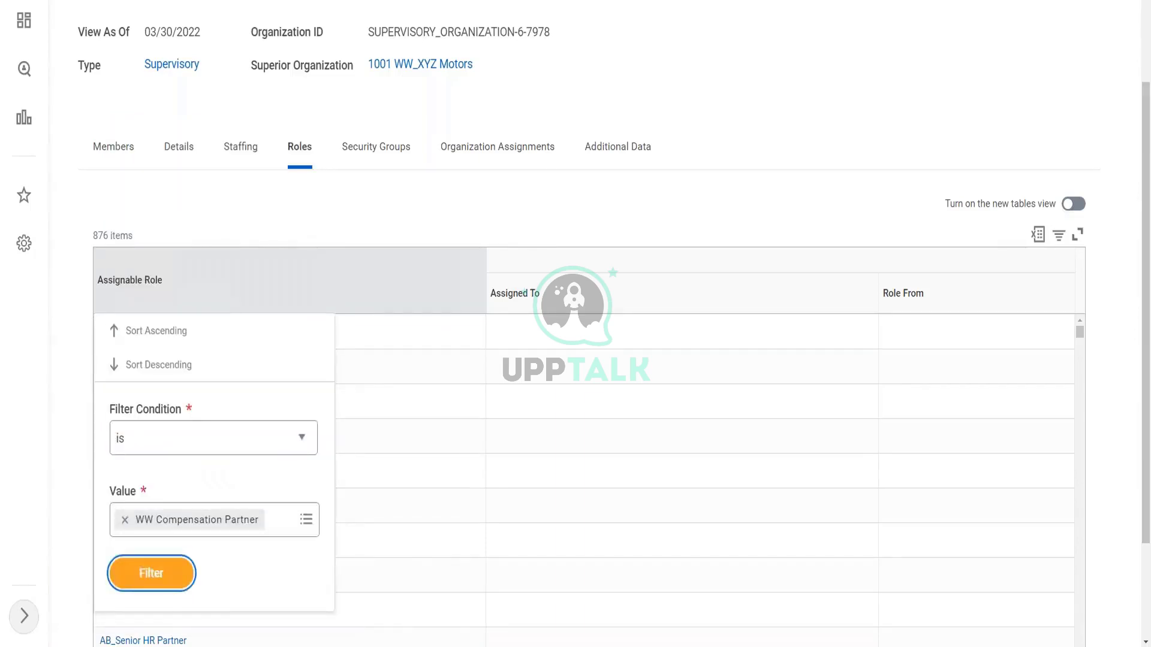
left_click(163, 587)
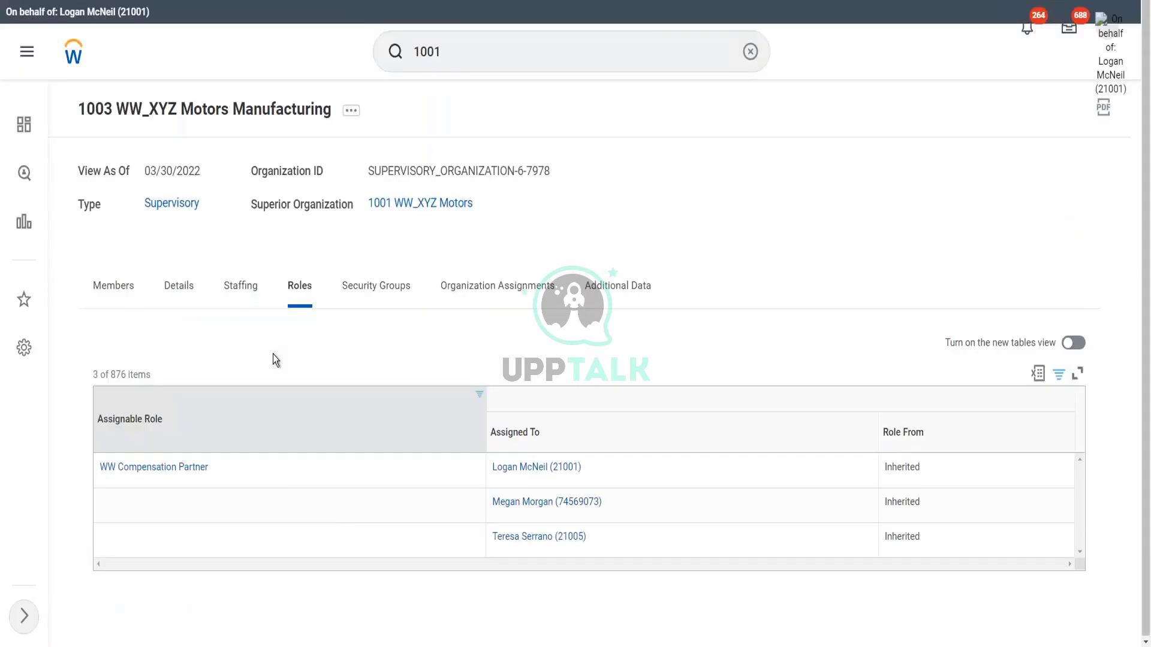
double_click(895, 467)
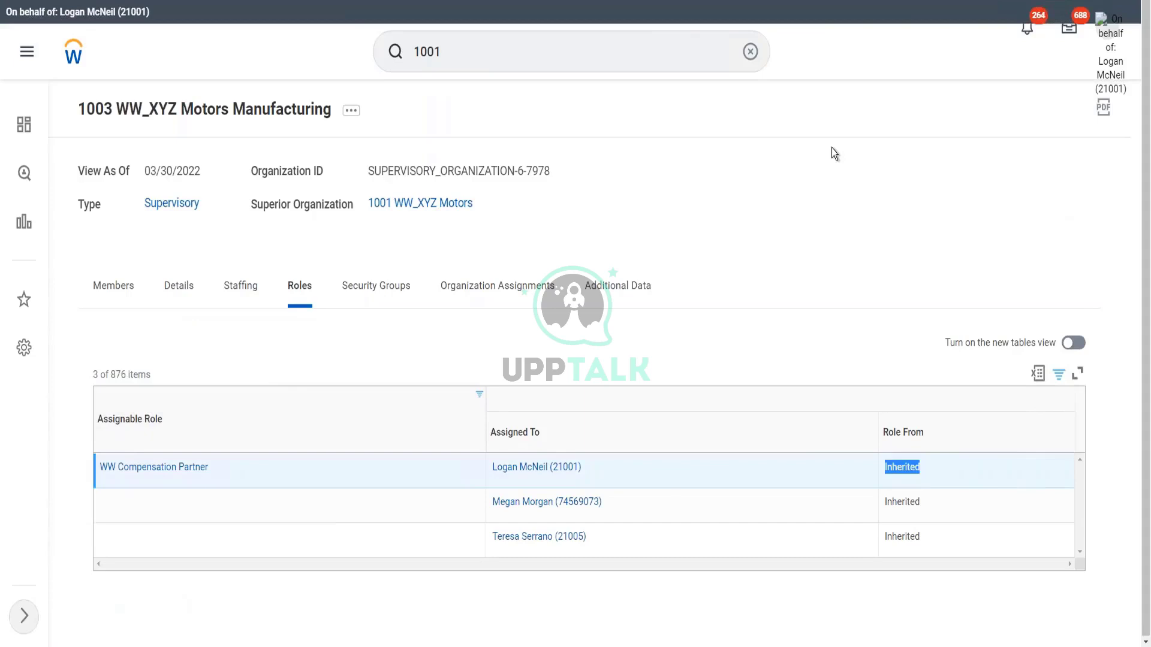
left_click(808, 188)
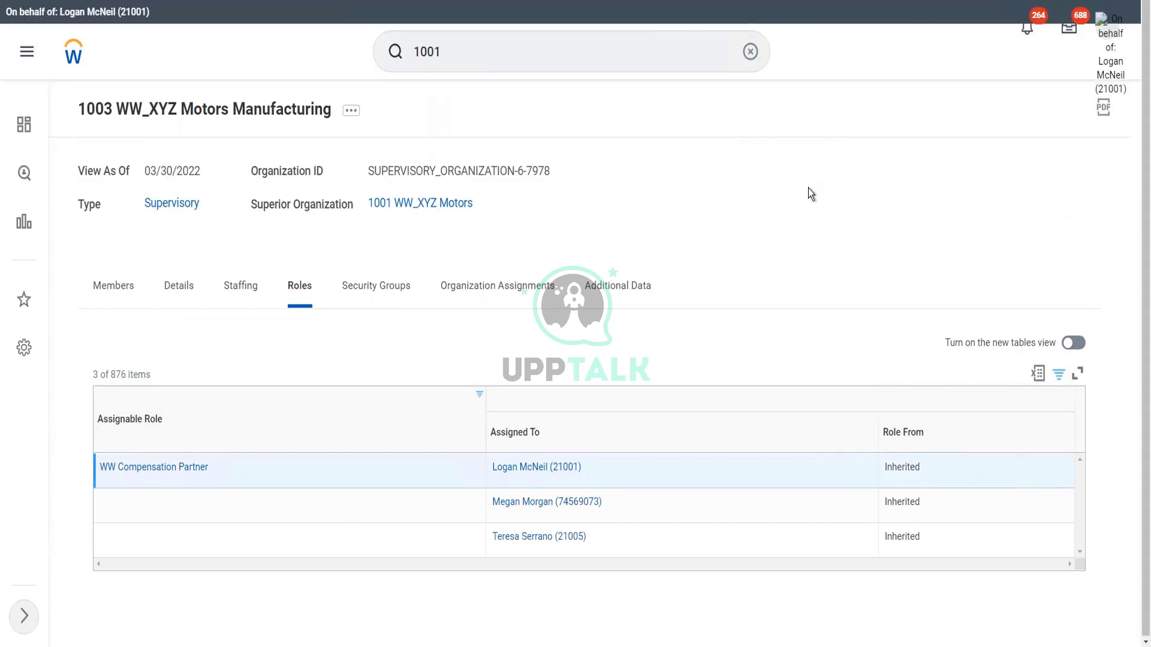